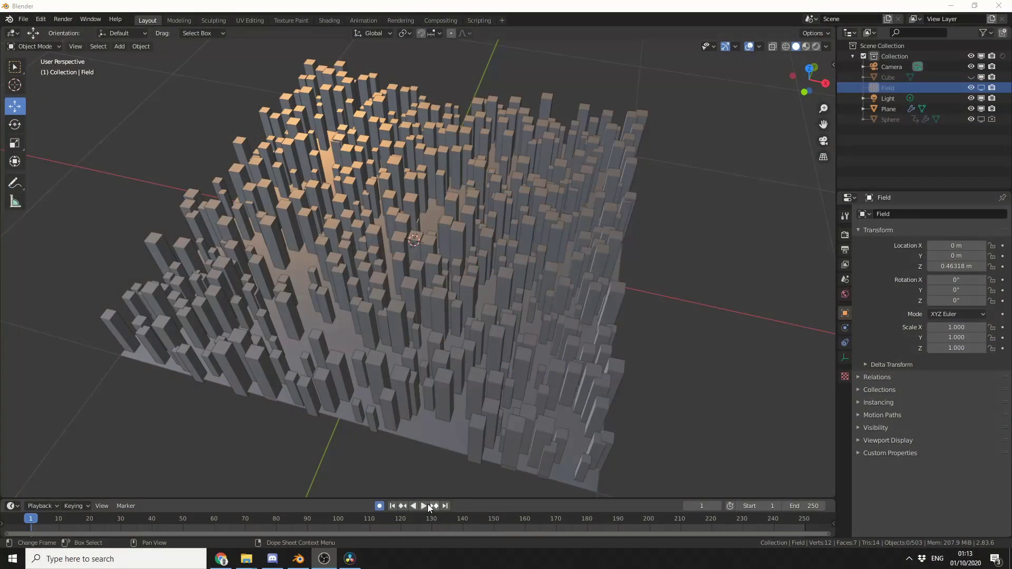
# - Preview the finished swirling cube-pillar animation, then stop playback
pyautogui.click(422, 507)
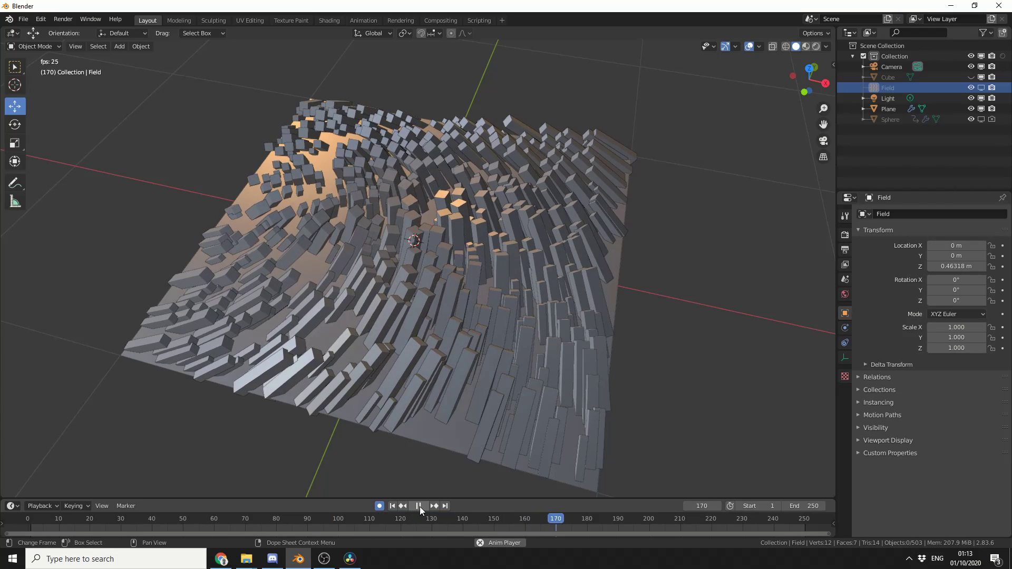
pyautogui.click(419, 506)
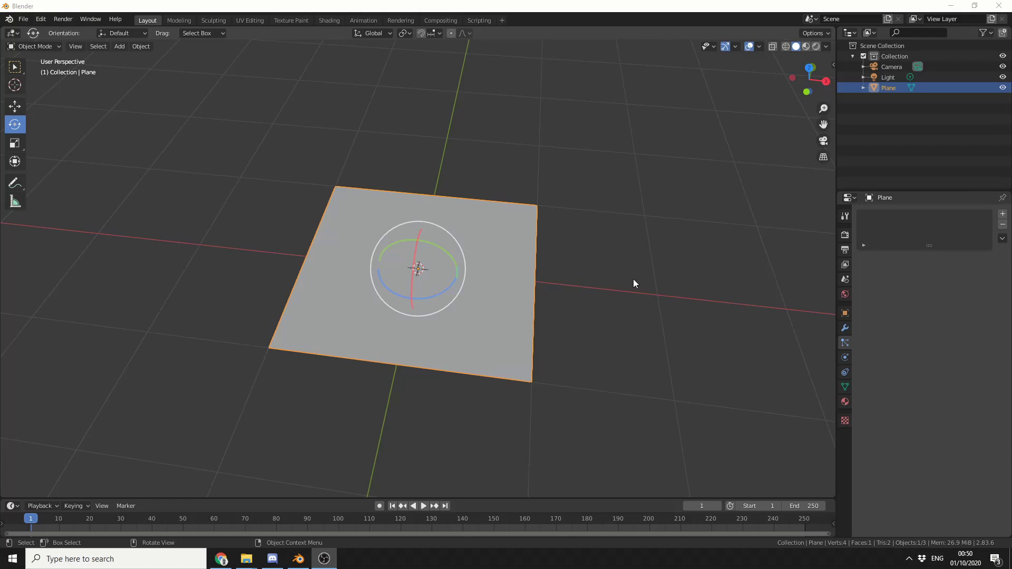
pyautogui.moveTo(634, 279); pyautogui.dragTo(619, 271, button='middle')
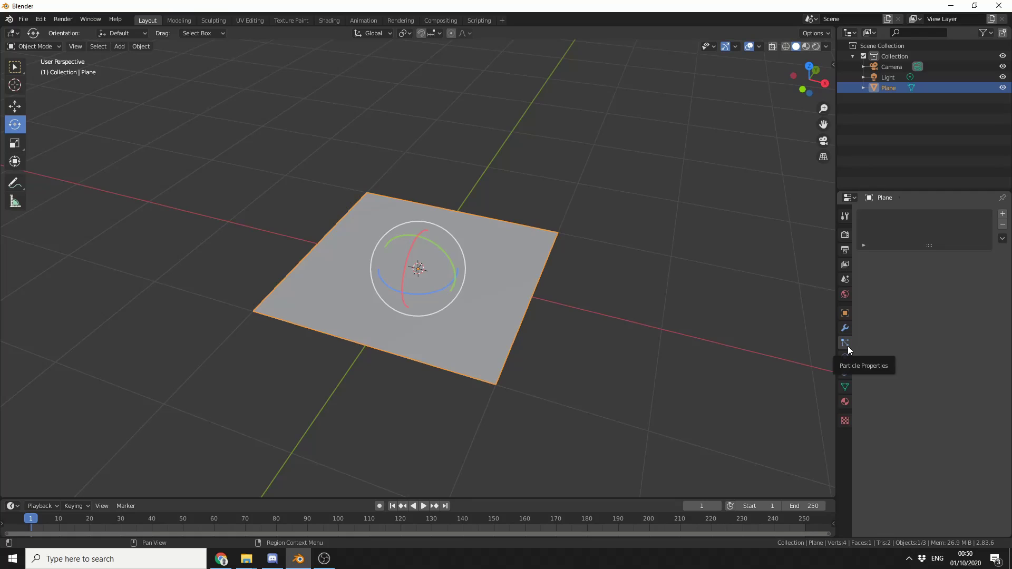
# - Add a Hair particle system to the plane with 0.5 m hair length and 500 strands
pyautogui.click(1003, 215)
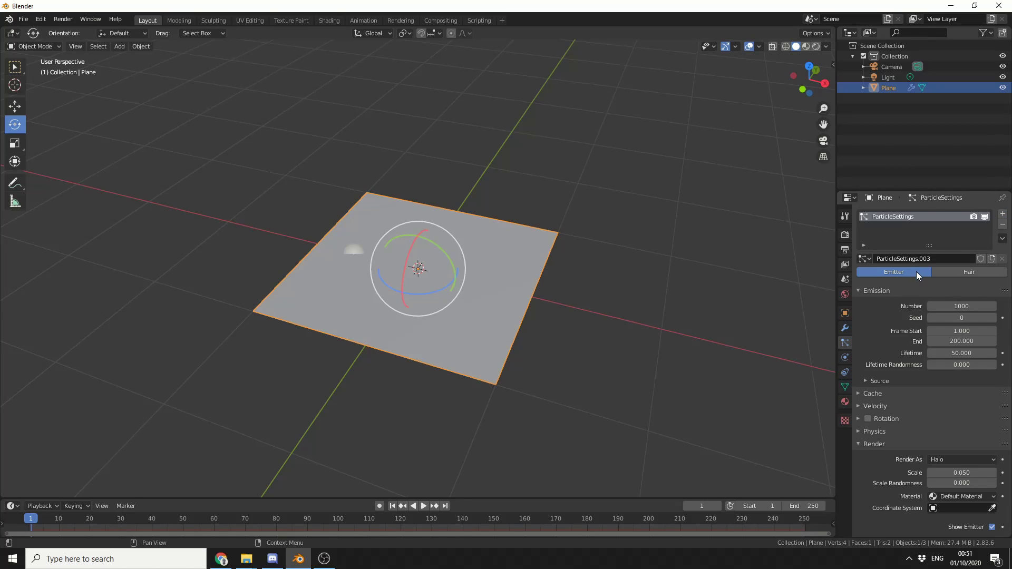
pyautogui.click(952, 272)
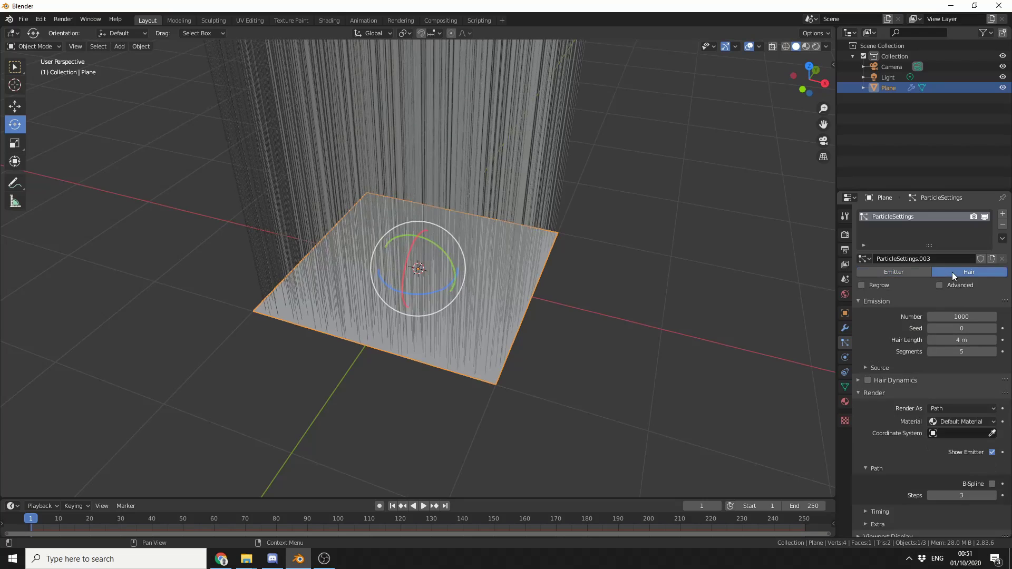
pyautogui.scroll(-2, 506, 314)
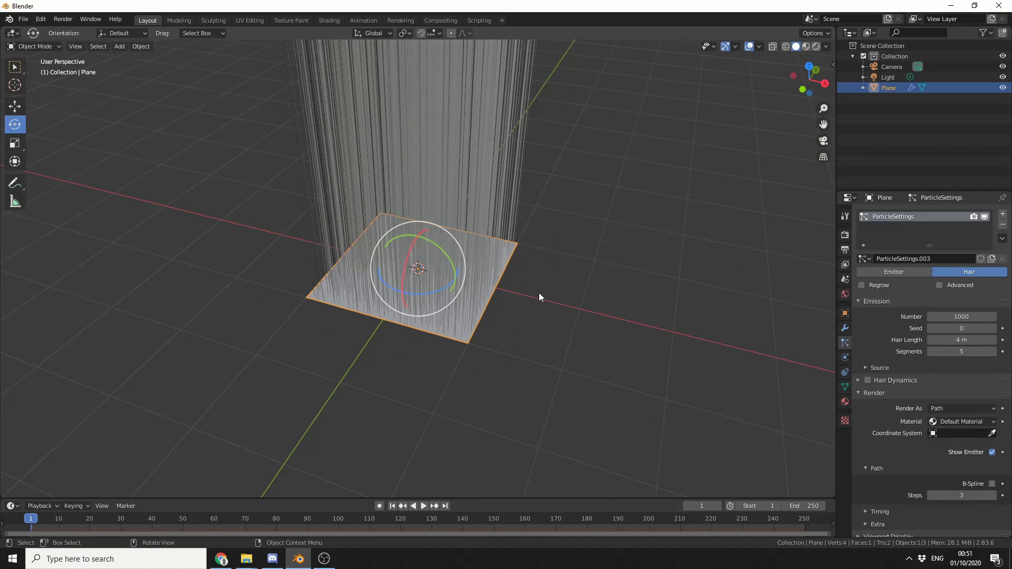
pyautogui.click(950, 339)
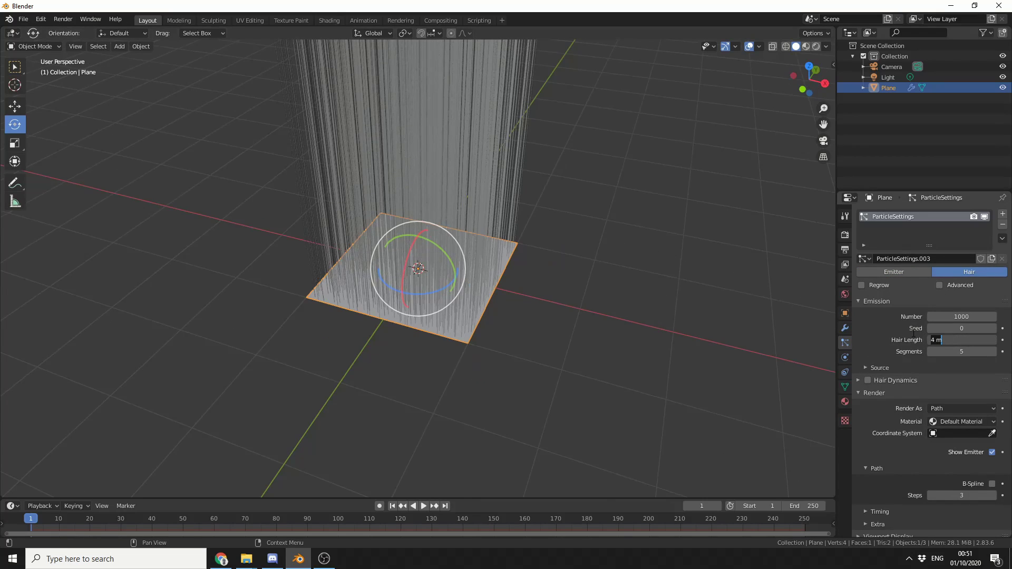
pyautogui.write('0.5')
pyautogui.press('Return')
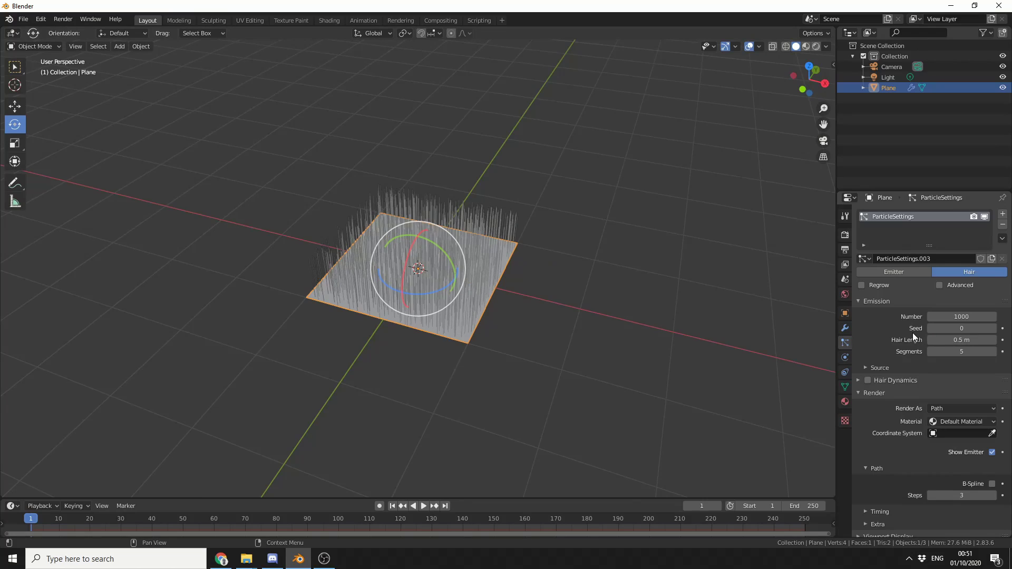
pyautogui.click(961, 315)
pyautogui.write('500')
pyautogui.press('Return')
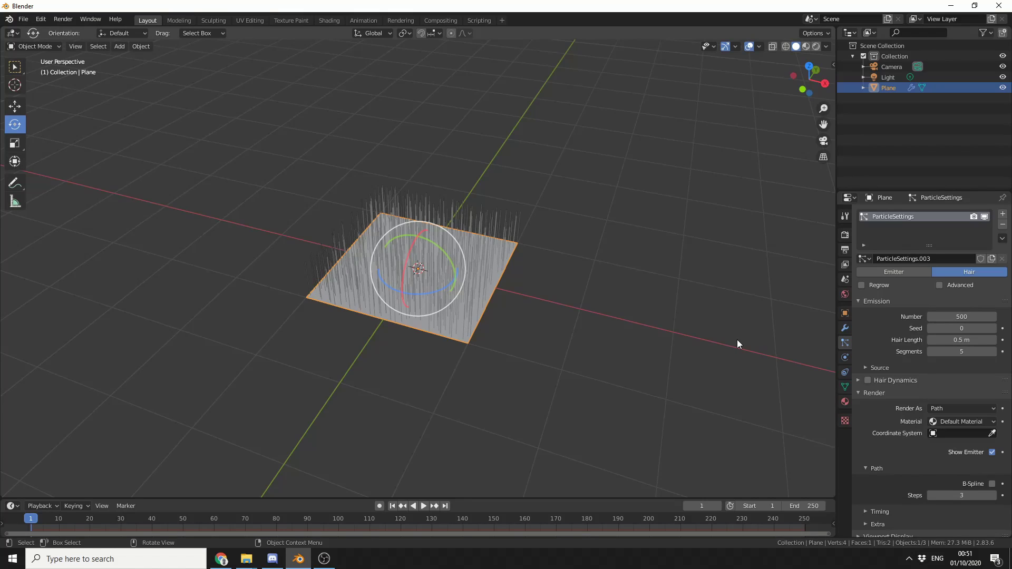
# - Add a cube mesh and scale it down to a small size in Edit Mode
pyautogui.hotkey('shift', 'a')
pyautogui.moveTo(736, 340)
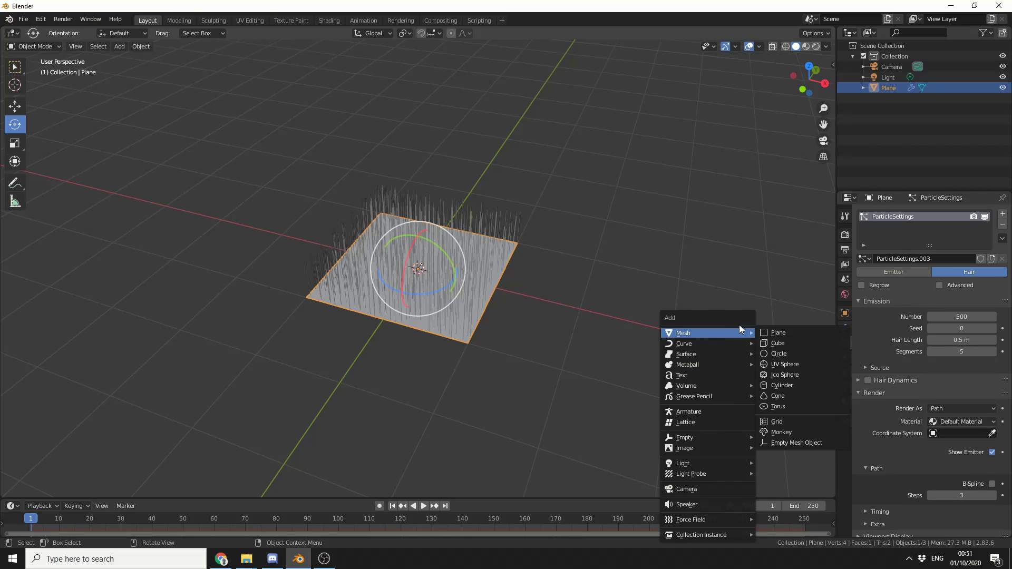
pyautogui.click(780, 343)
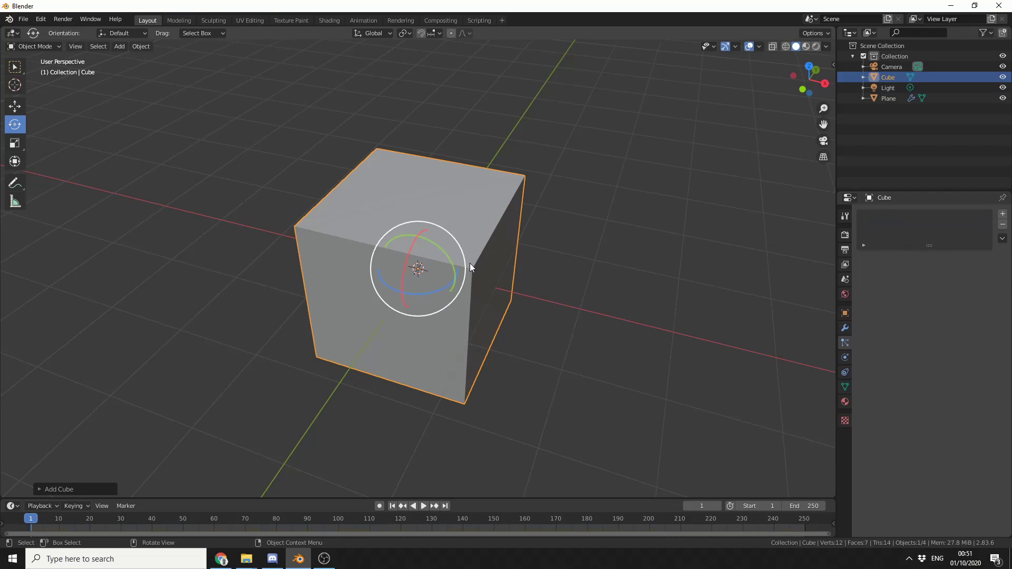
pyautogui.press('Tab')
pyautogui.press('s')
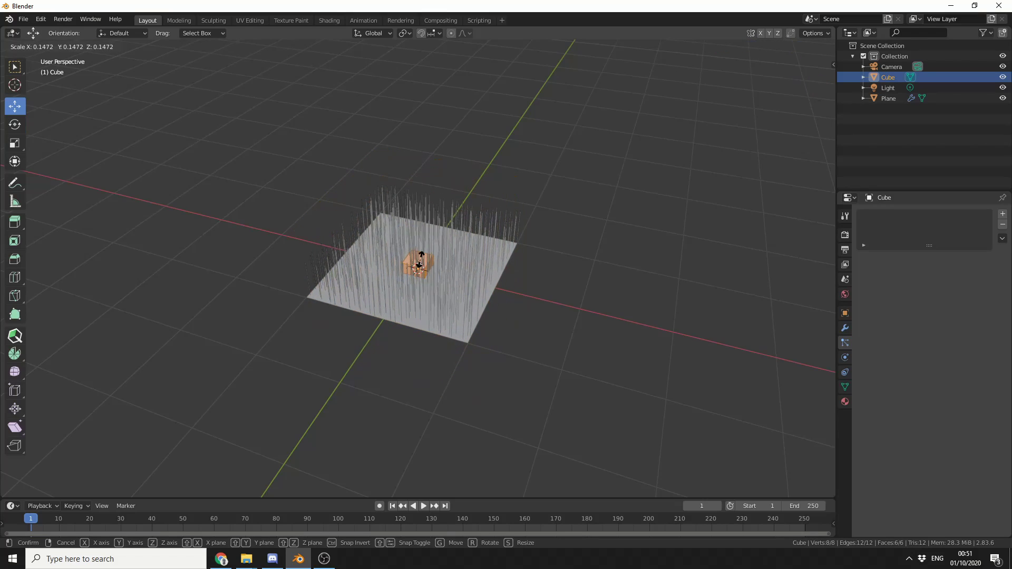
pyautogui.click(423, 259)
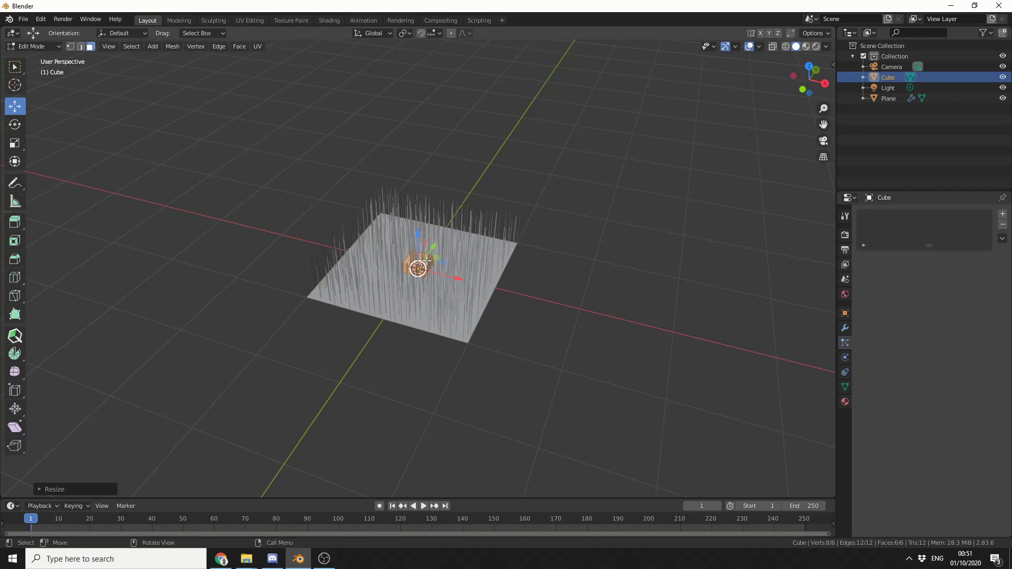
# - Raise the cube's top face upward into a tall thin pillar, then leave Edit Mode
pyautogui.click(425, 259)
pyautogui.scroll(5, 580, 337)
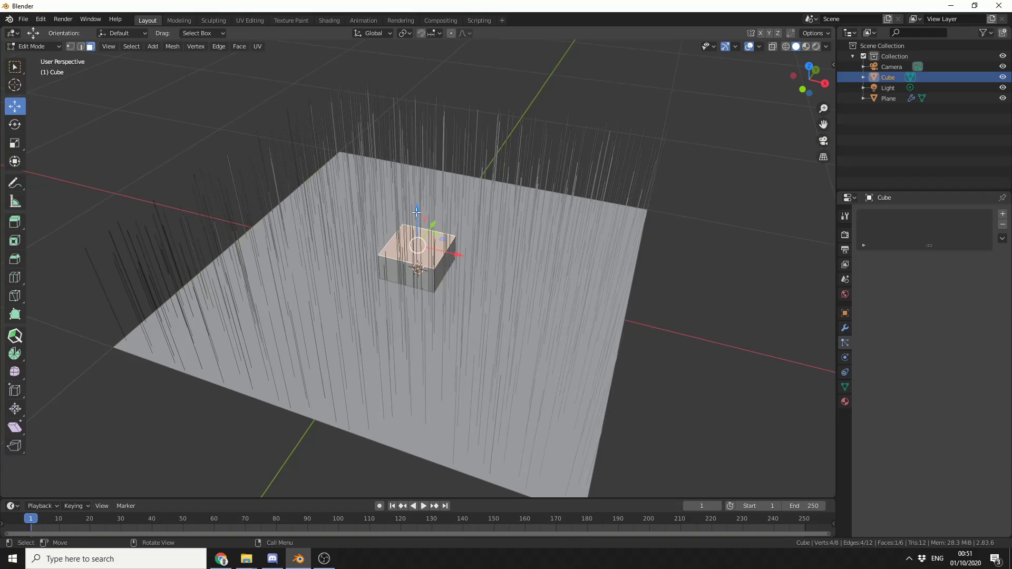
pyautogui.moveTo(416, 211); pyautogui.dragTo(417, 24)
pyautogui.scroll(-3, 543, 237)
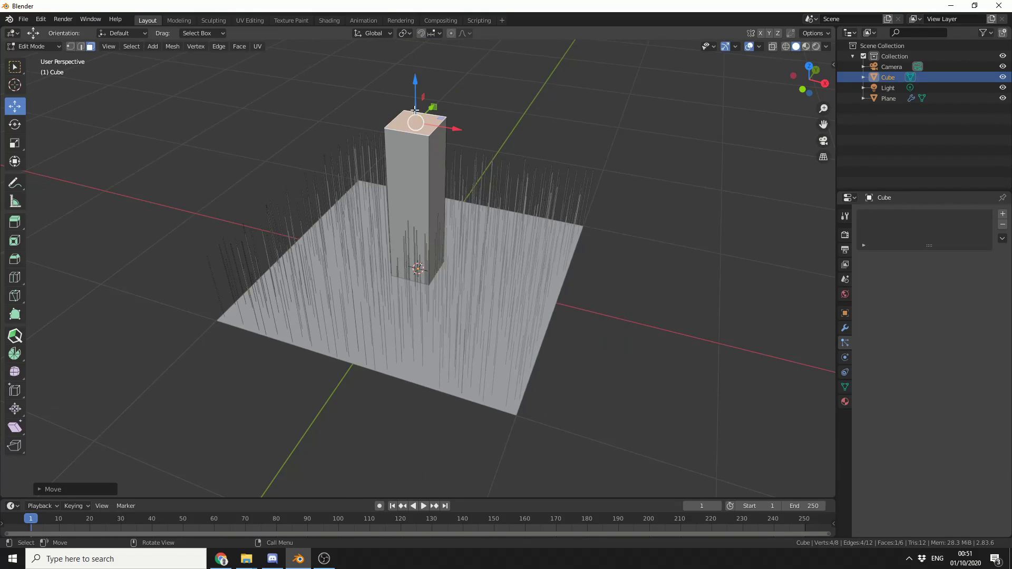
pyautogui.press('Tab')
pyautogui.scroll(-1, 330, 196)
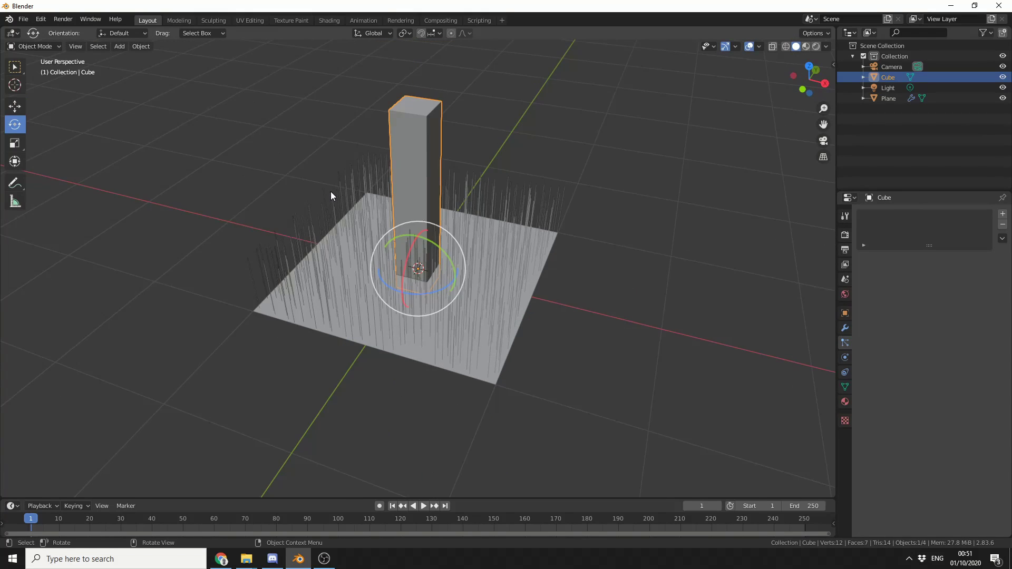
# - Set the plane's hair to Render As Object, instancing the Cube pillar
pyautogui.click(485, 289)
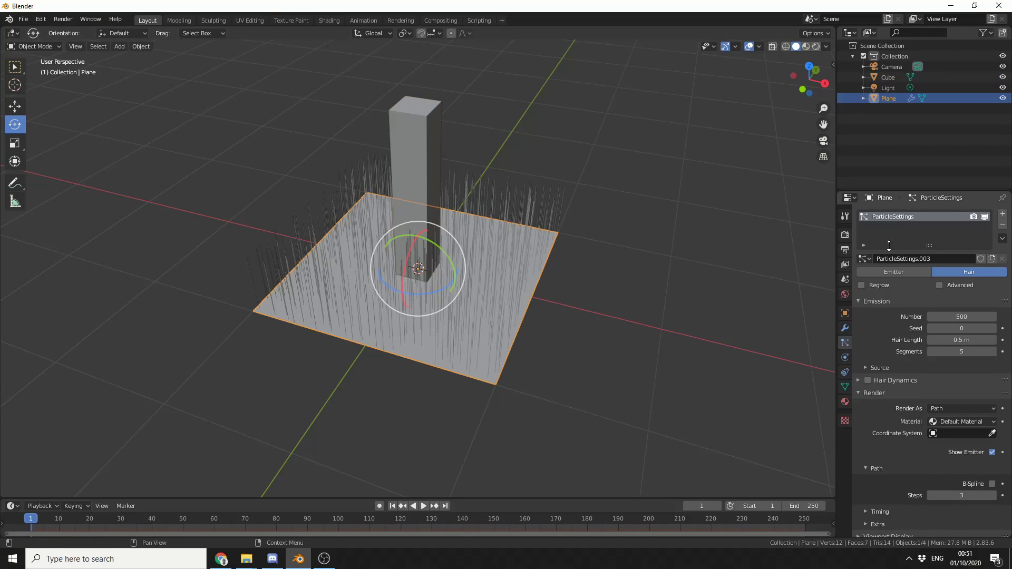
pyautogui.scroll(-2, 930, 313)
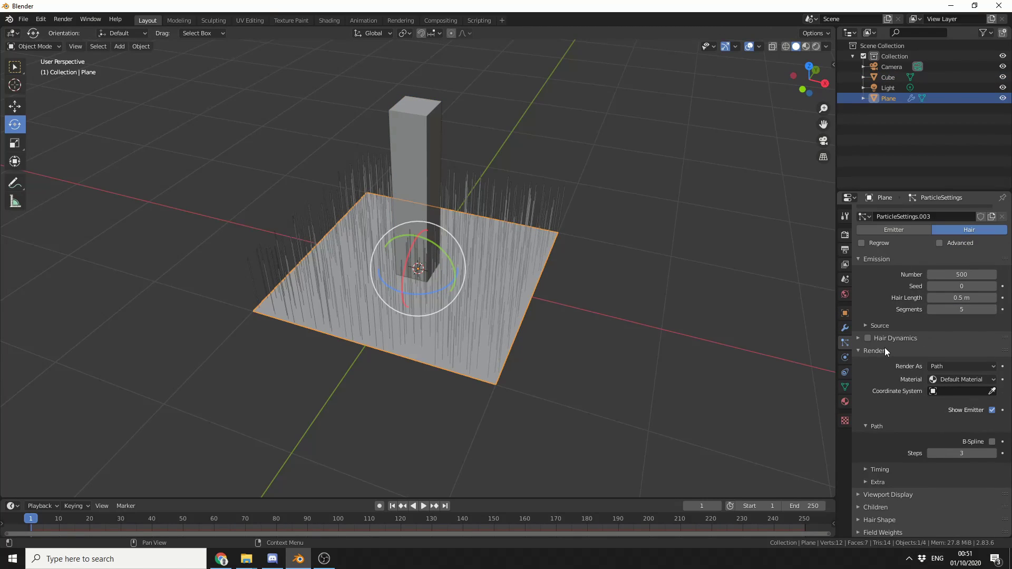
pyautogui.click(944, 367)
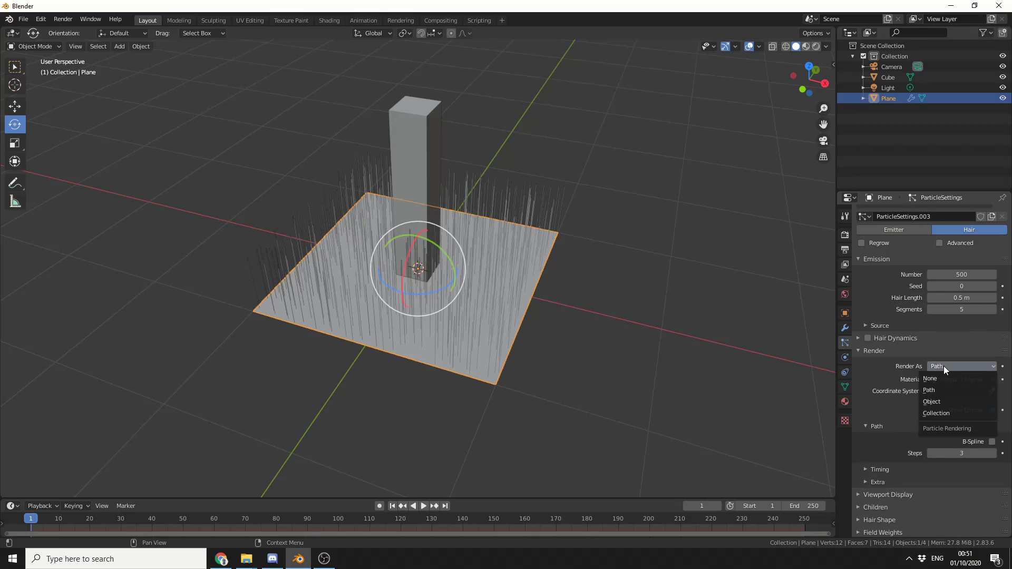
pyautogui.click(945, 403)
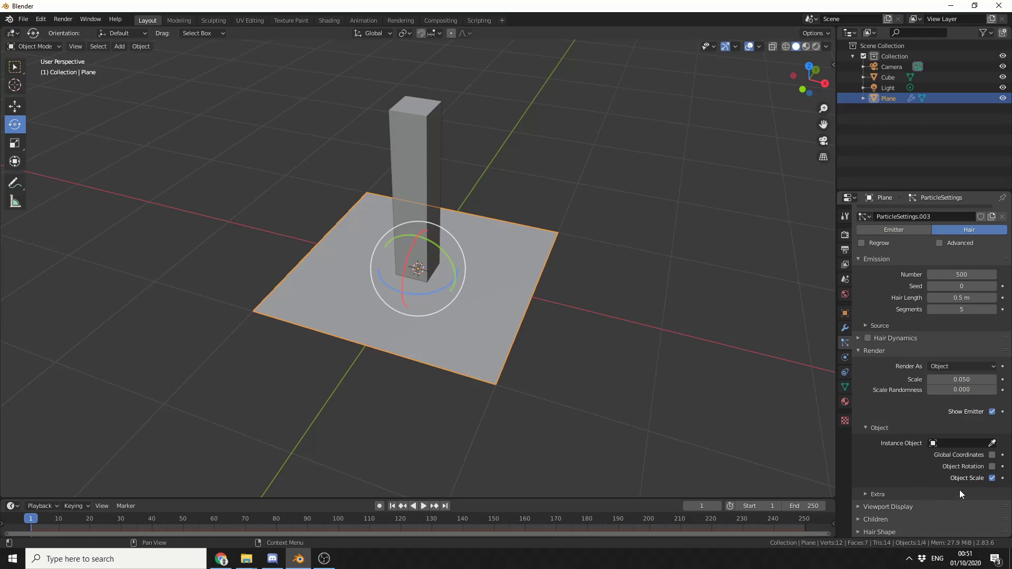
pyautogui.click(993, 443)
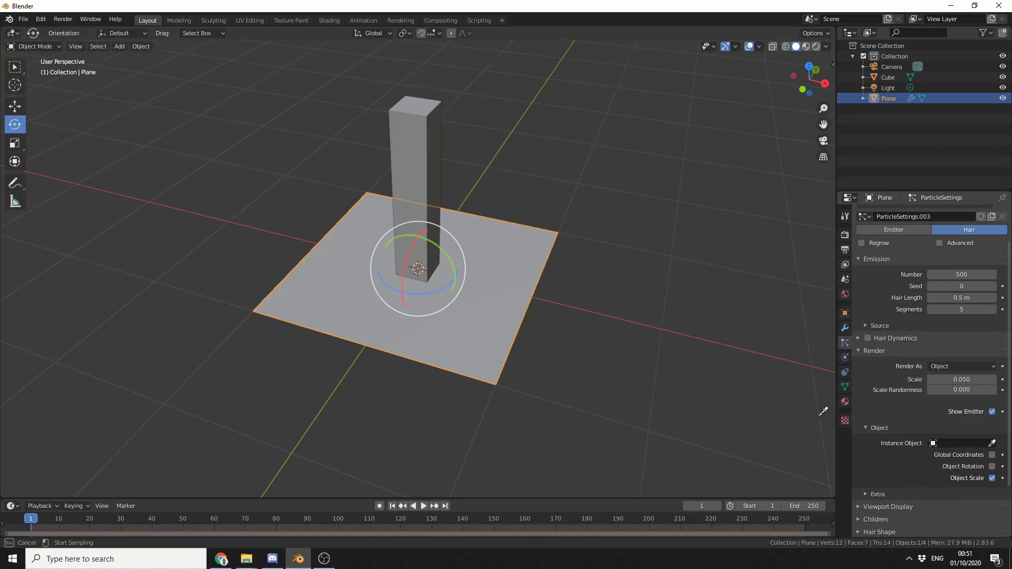
pyautogui.click(422, 131)
pyautogui.scroll(3, 495, 287)
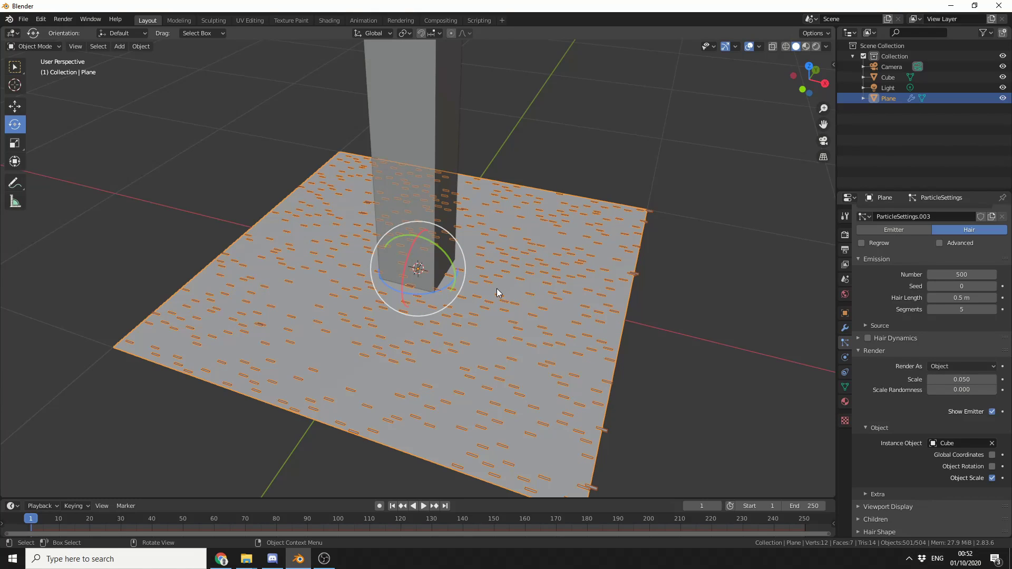
# - Give the cube instances scale 0.420, scale randomness 0.552, and Object Rotation
pyautogui.moveTo(961, 380); pyautogui.dragTo(997, 380)
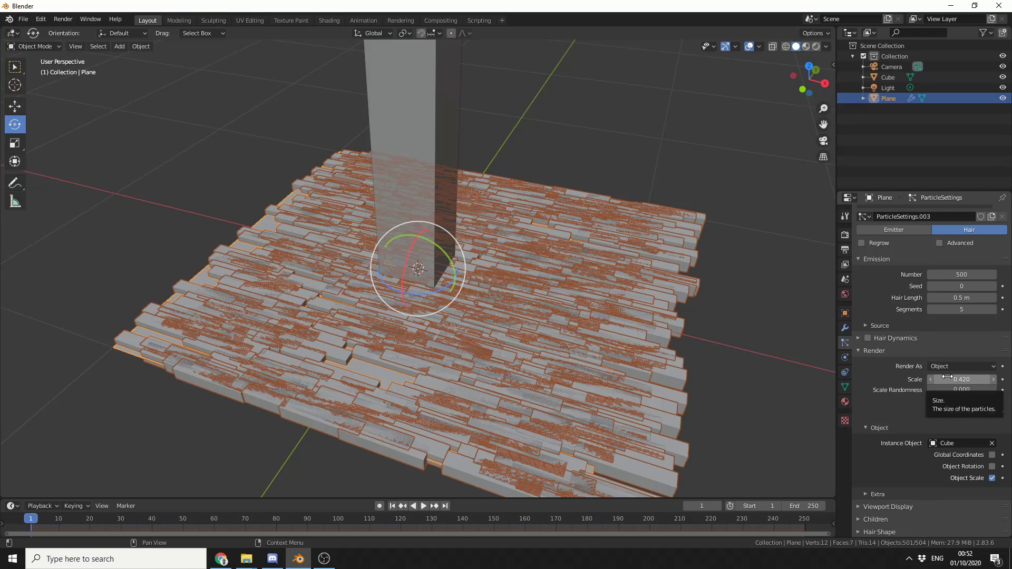
pyautogui.moveTo(948, 390); pyautogui.dragTo(961, 396)
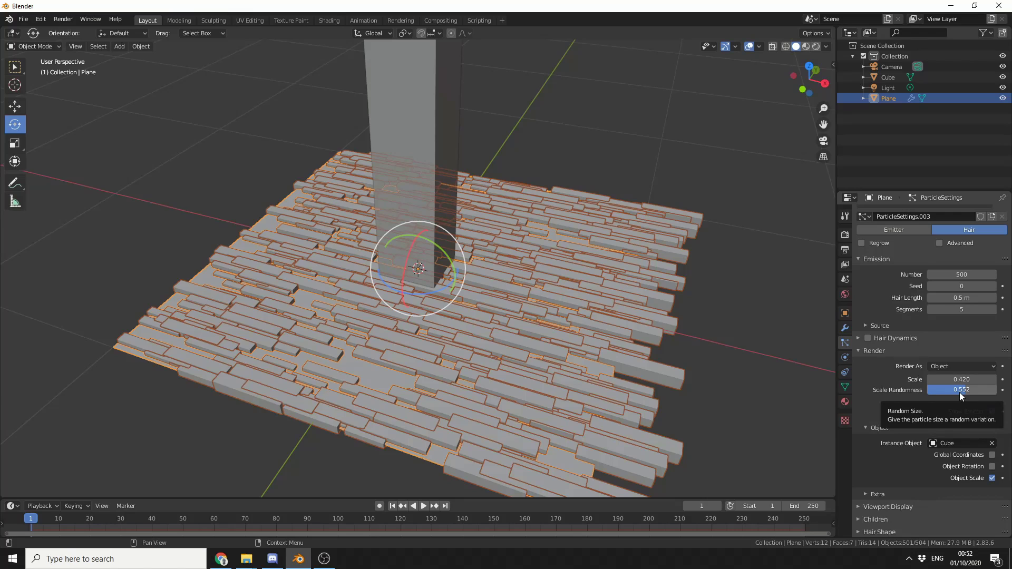
pyautogui.scroll(-2, 476, 173)
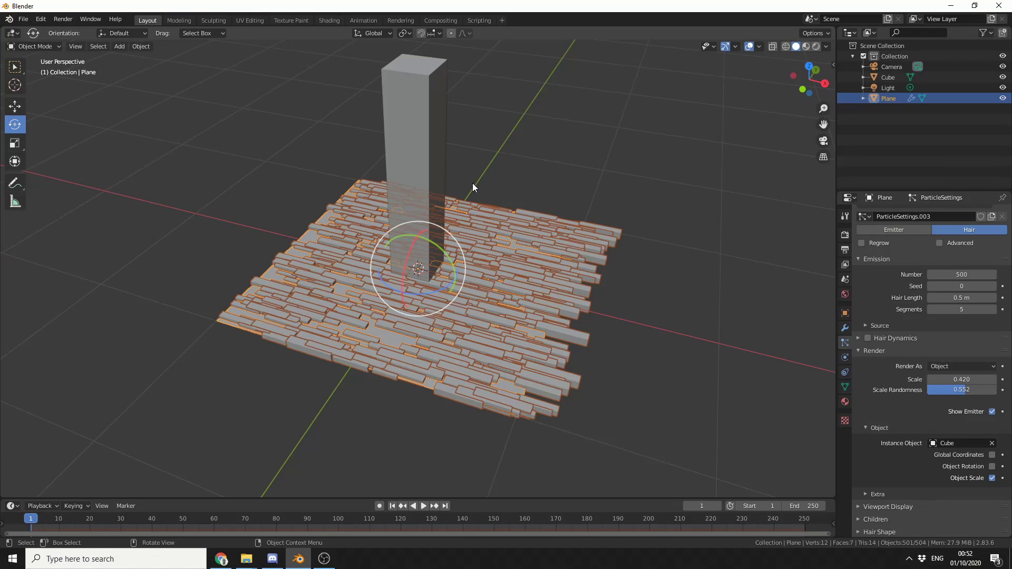
pyautogui.click(992, 466)
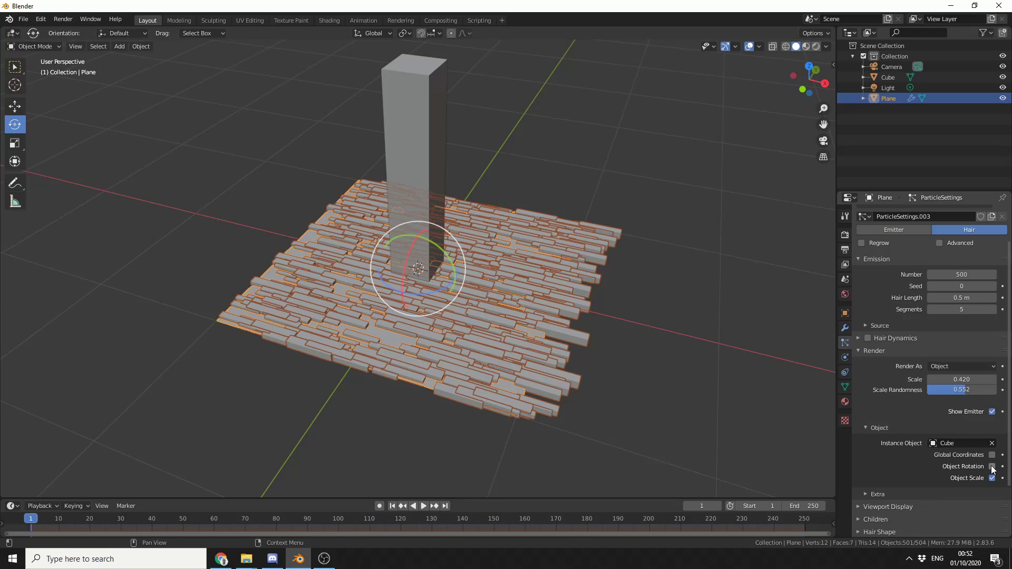
# - Rotate the Cube so its hair instances stand upright as pillars
pyautogui.click(429, 143)
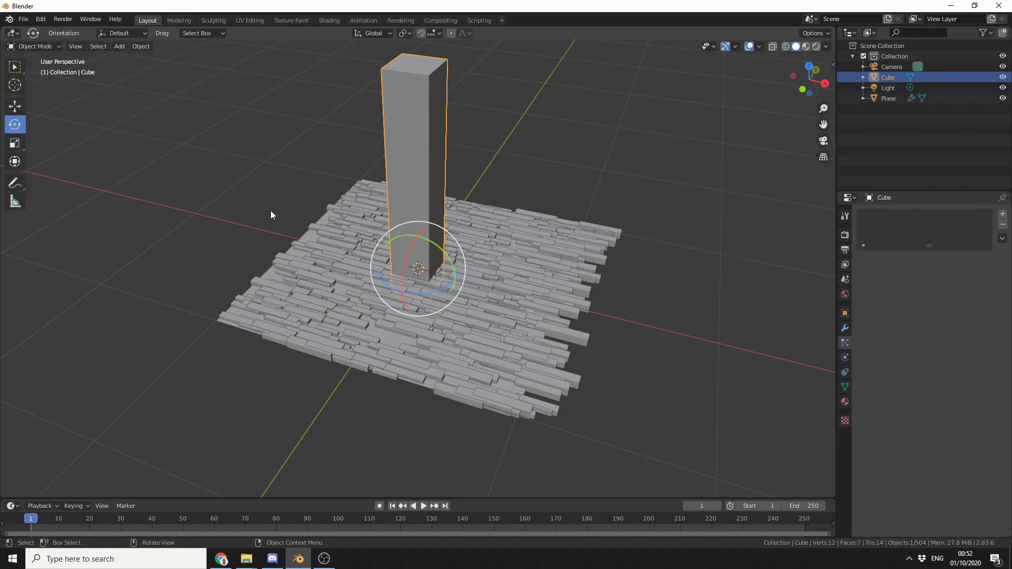
pyautogui.moveTo(447, 258); pyautogui.dragTo(437, 317)
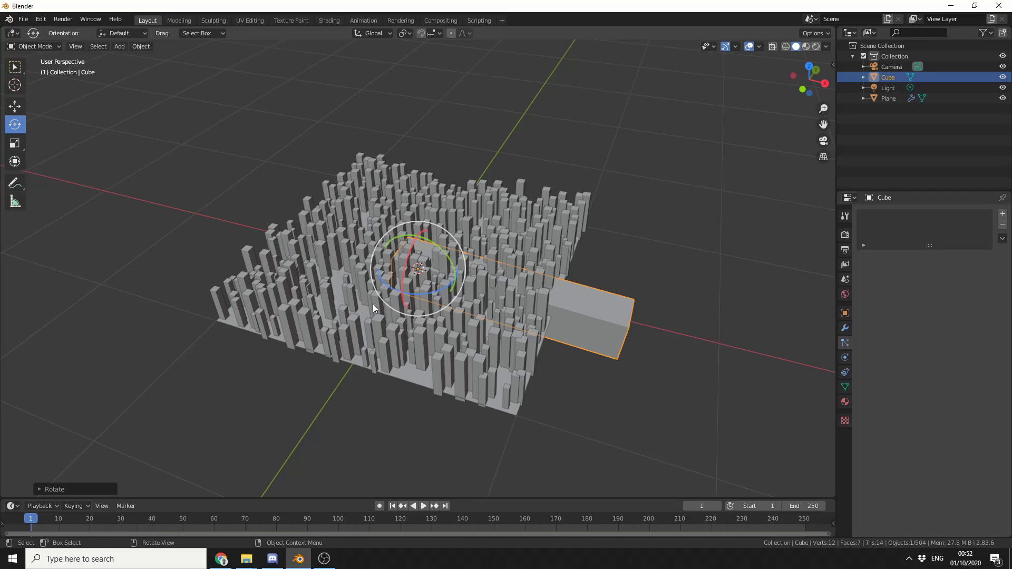
pyautogui.moveTo(372, 304); pyautogui.dragTo(539, 411, button='middle')
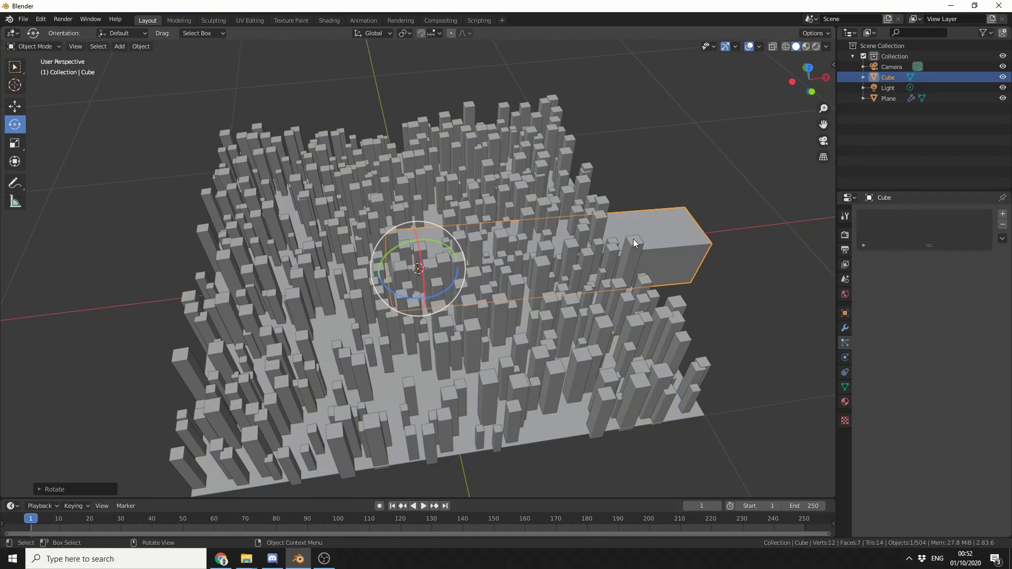
# - Hide the original Cube in the Outliner, leaving only the pillar instances visible
pyautogui.click(1003, 78)
pyautogui.moveTo(656, 306); pyautogui.dragTo(609, 343, button='middle')
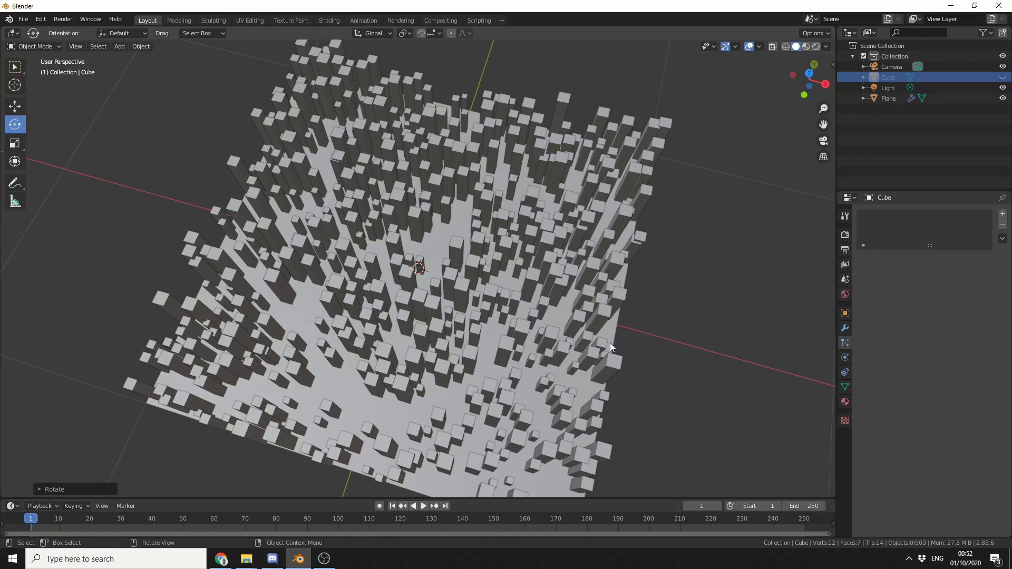
pyautogui.moveTo(436, 388); pyautogui.dragTo(493, 343, button='middle')
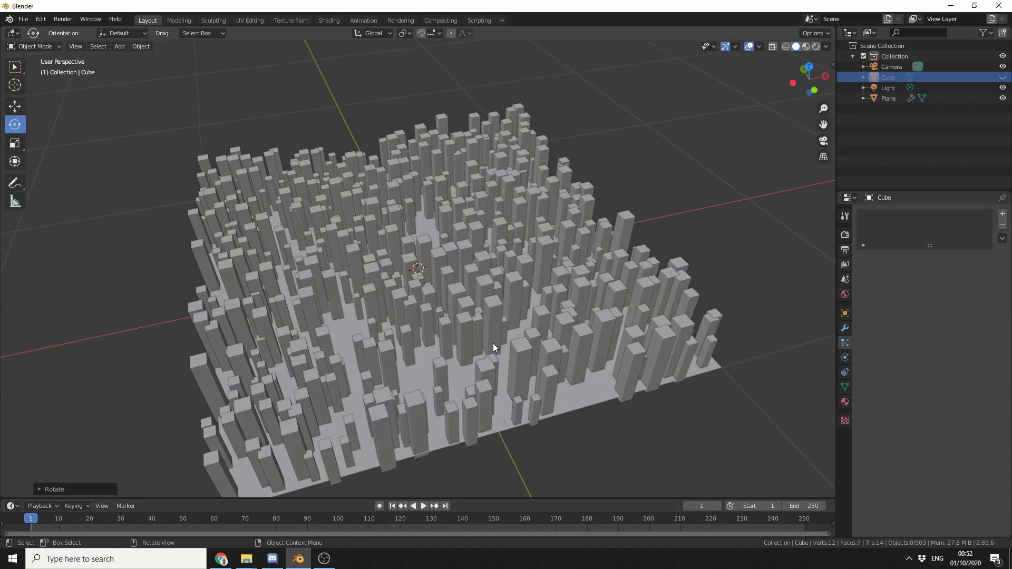
# - Enable Hair Dynamics on the plane's particles and preview the simulation to frame 55
pyautogui.click(562, 310)
pyautogui.scroll(-5, 910, 266)
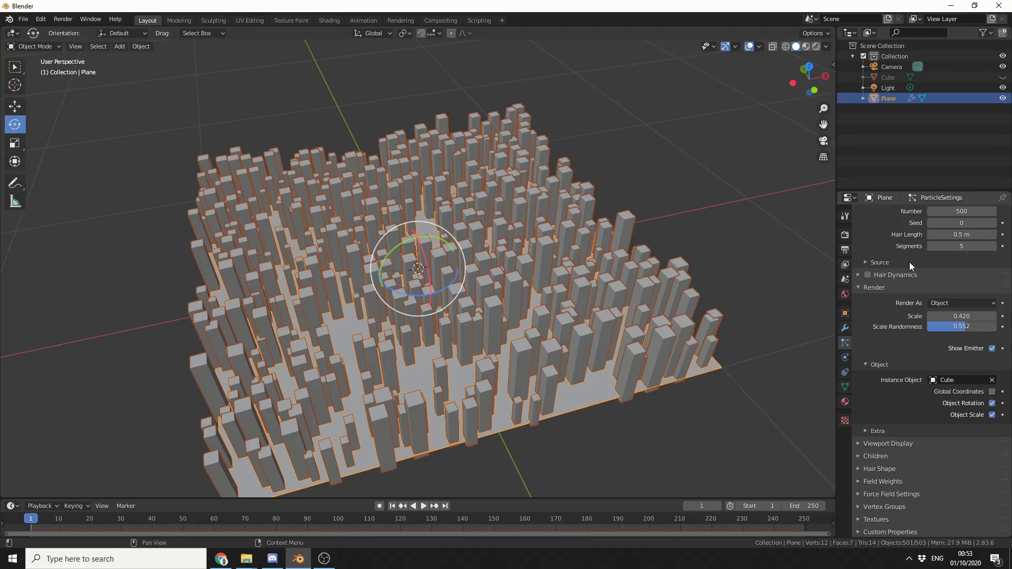
pyautogui.click(872, 274)
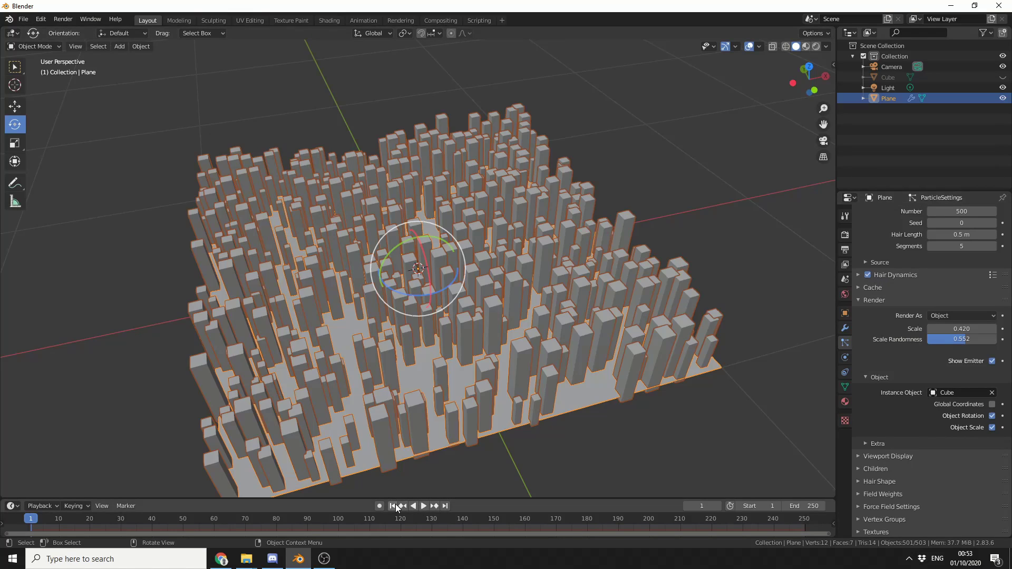
pyautogui.click(421, 505)
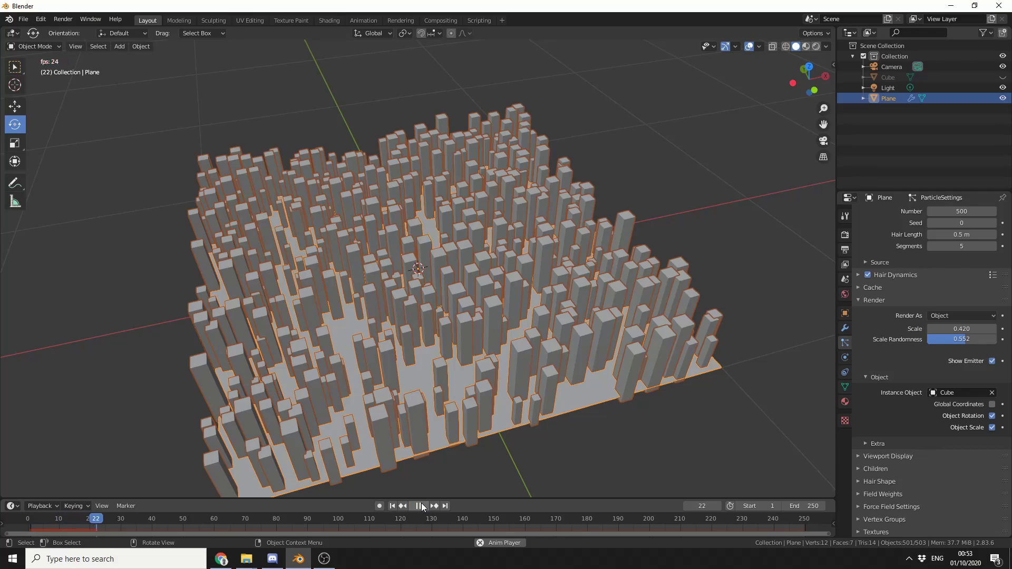
pyautogui.click(420, 505)
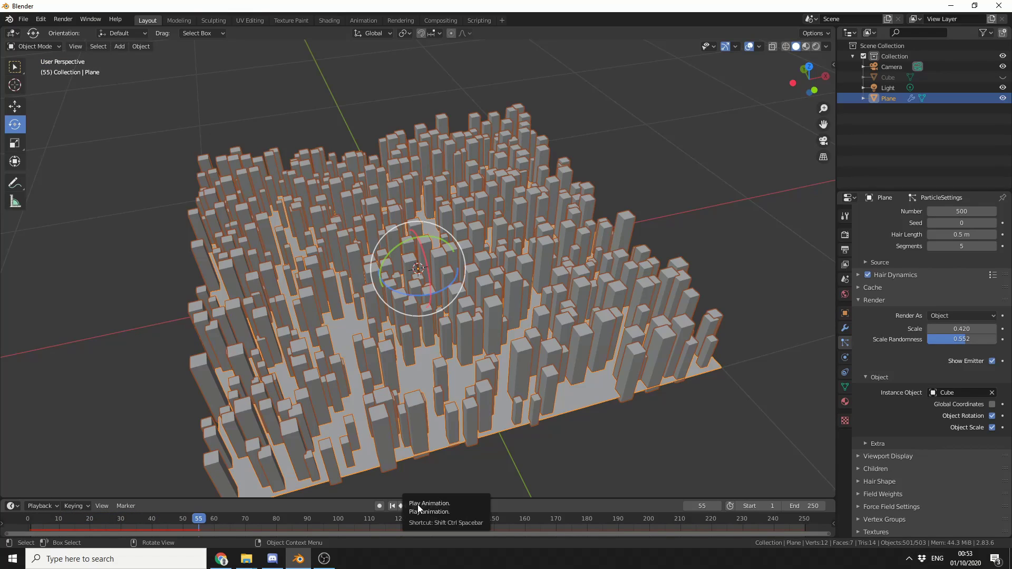
# - Add a Vortex force field and raise it to Z 0.46318 m above the plane
pyautogui.click(120, 46)
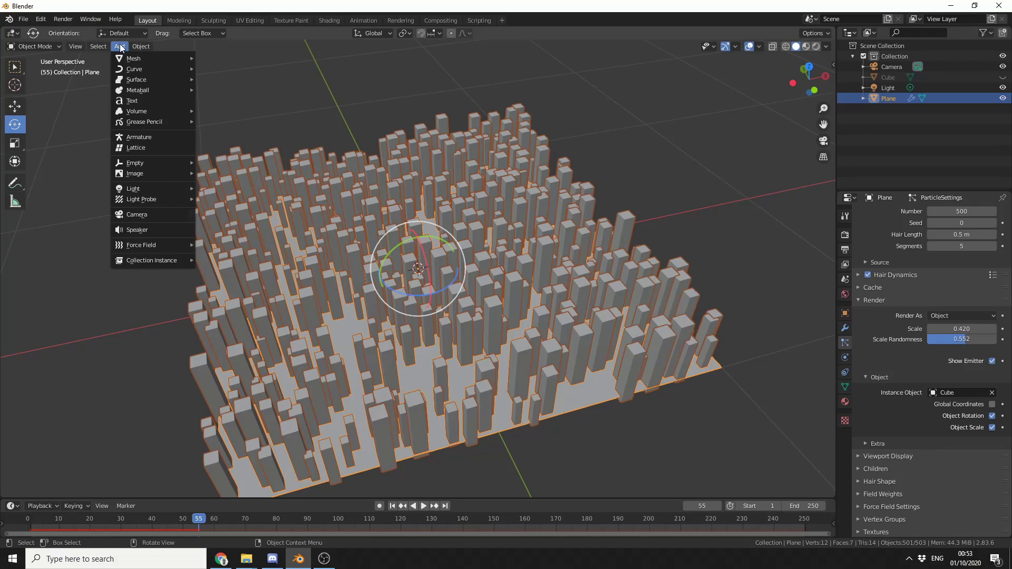
pyautogui.moveTo(141, 244)
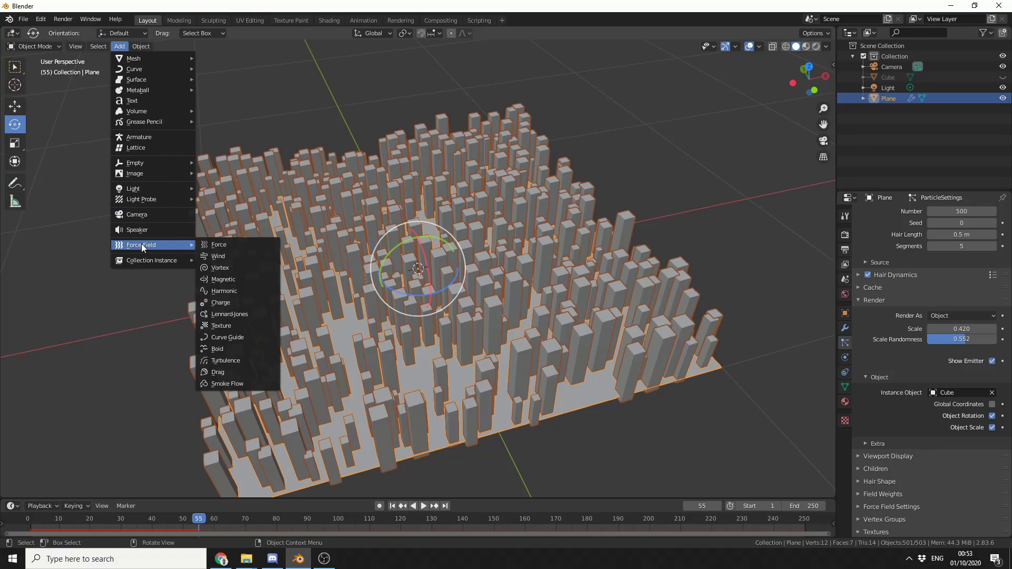
pyautogui.click(229, 268)
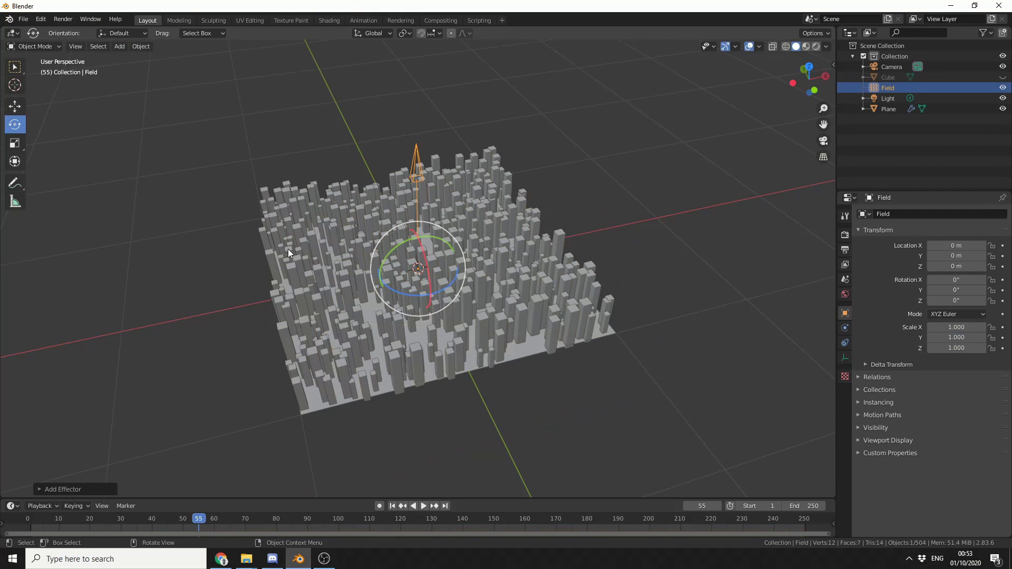
pyautogui.click(14, 106)
pyautogui.moveTo(419, 233); pyautogui.dragTo(417, 176)
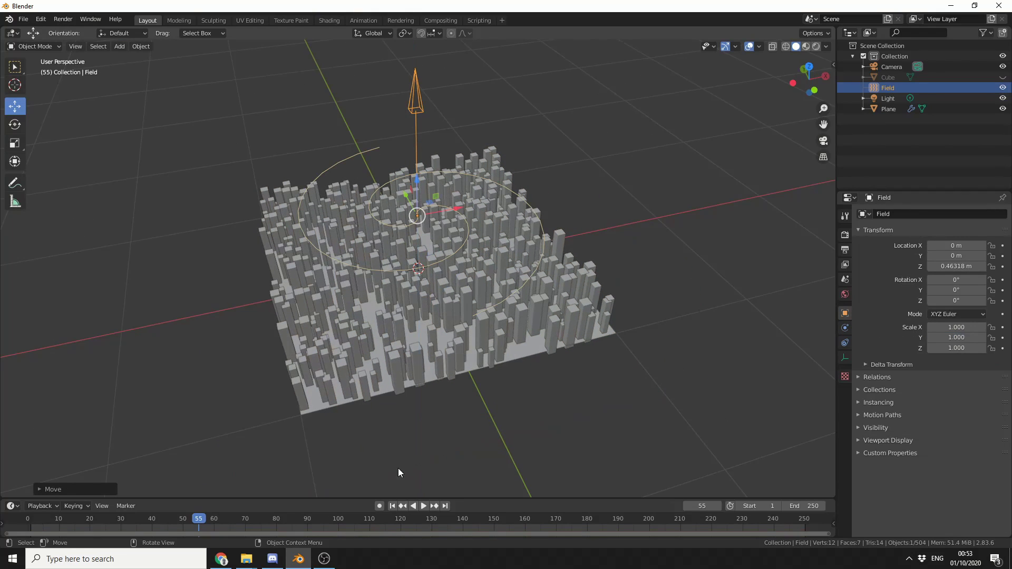
# - Play the swirling simulation from the start, then rewind to frame 1
pyautogui.click(402, 507)
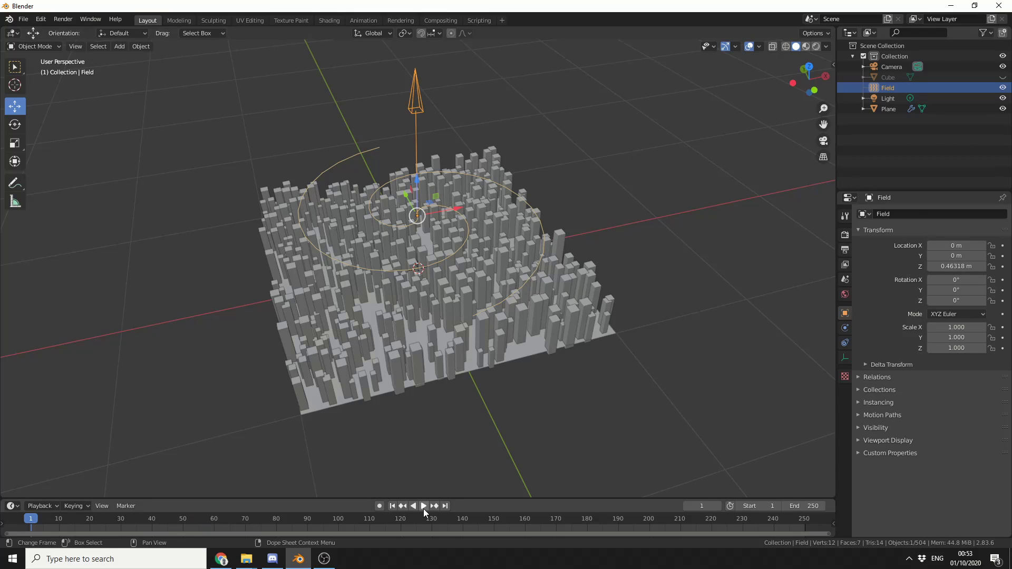
pyautogui.click(423, 507)
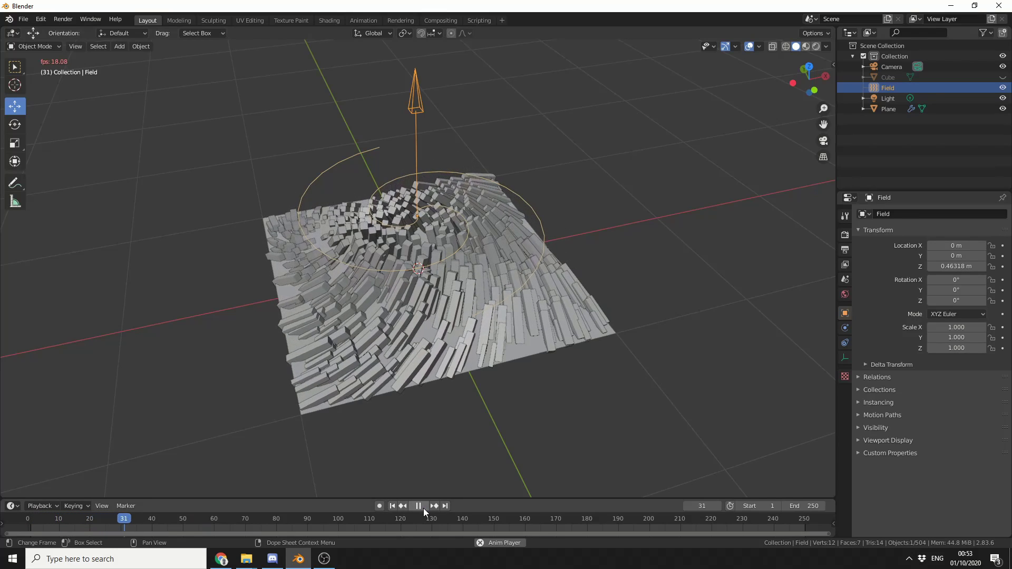
pyautogui.click(424, 507)
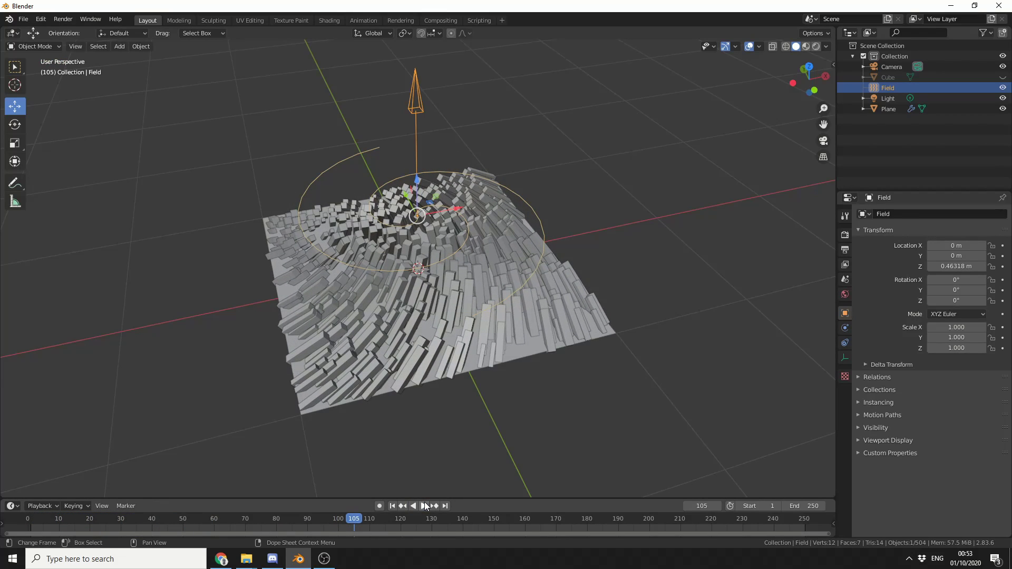
pyautogui.click(393, 506)
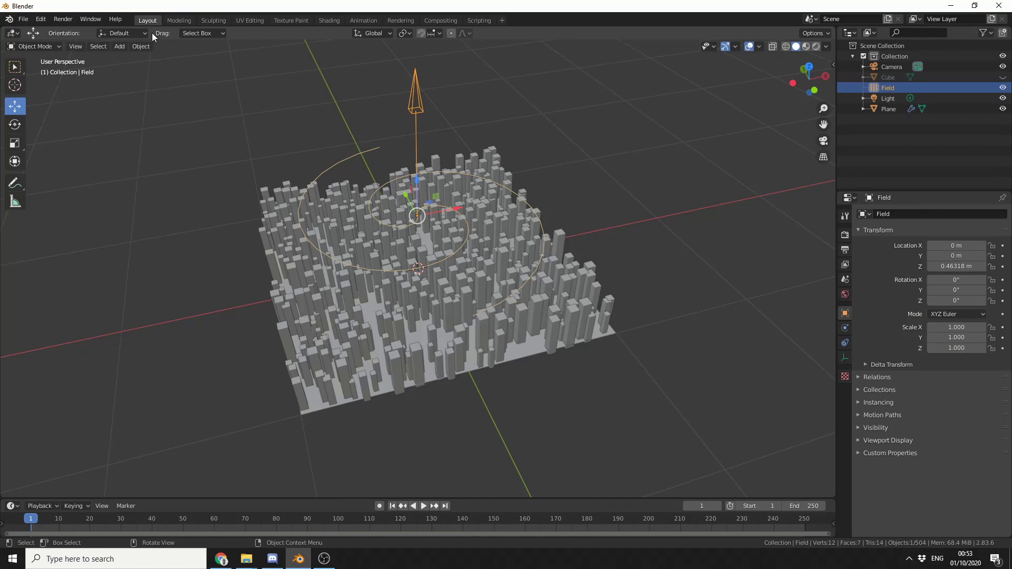
# - Add a UV sphere and lift it straight up above the pillars in front view
pyautogui.click(115, 46)
pyautogui.moveTo(125, 58)
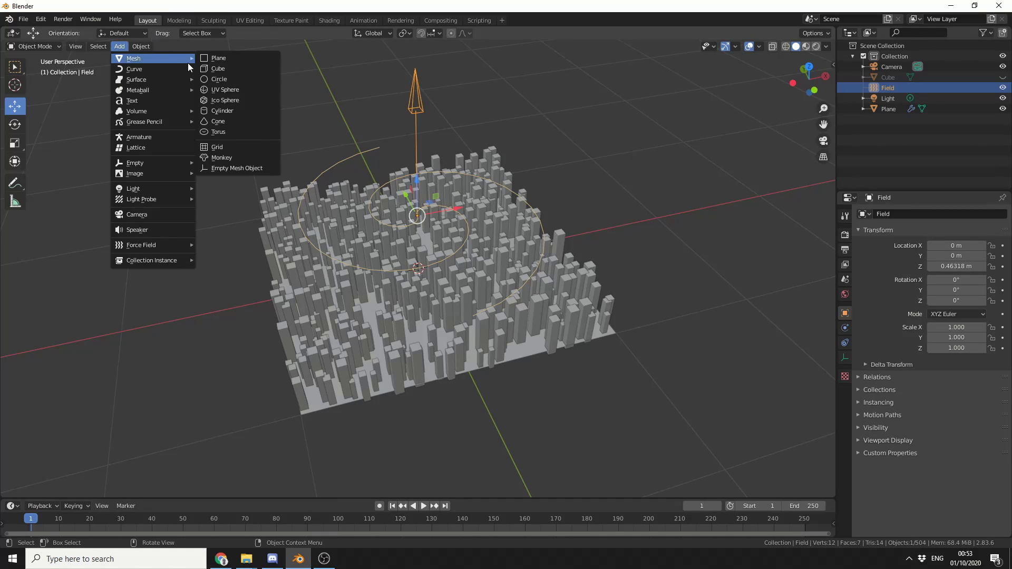
pyautogui.click(229, 90)
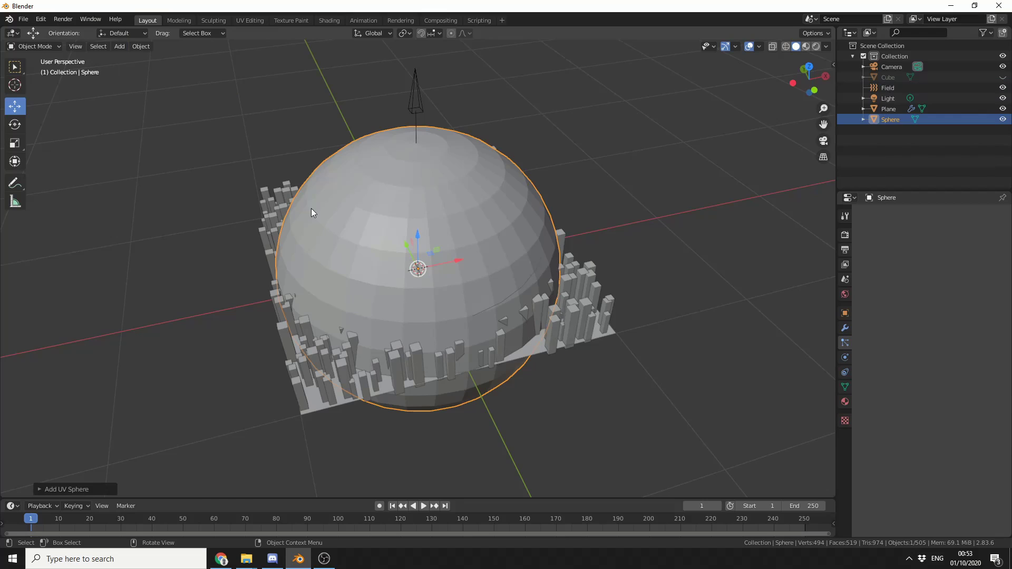
pyautogui.press('KP_1')
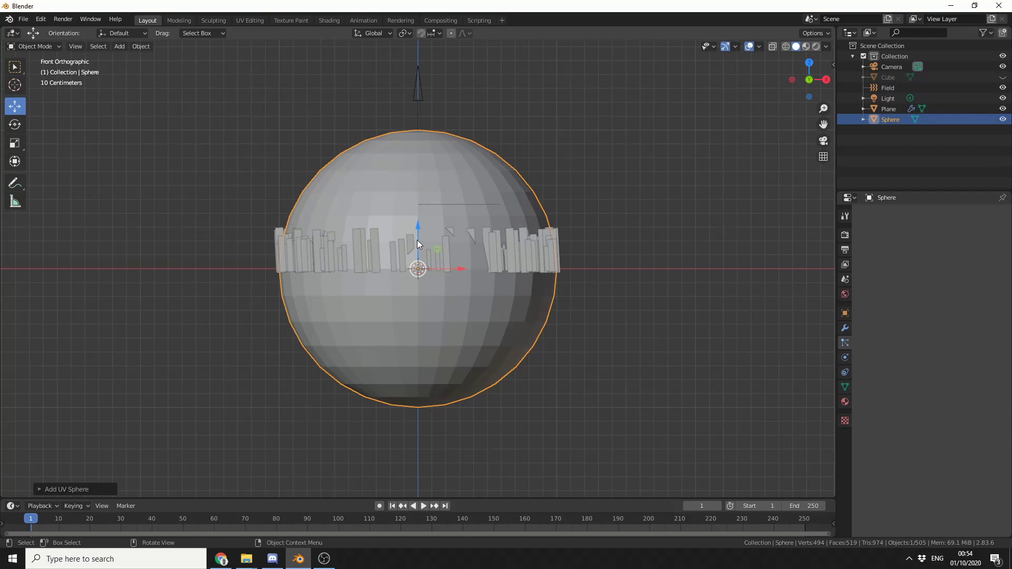
pyautogui.moveTo(417, 245); pyautogui.dragTo(418, 107)
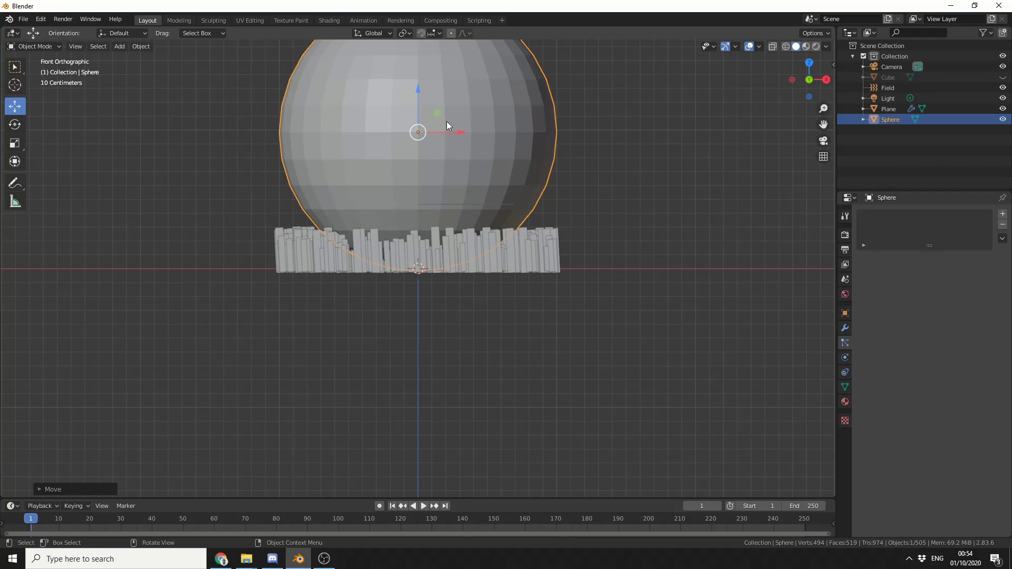
pyautogui.press('g')
pyautogui.press('z')
pyautogui.click(426, 81)
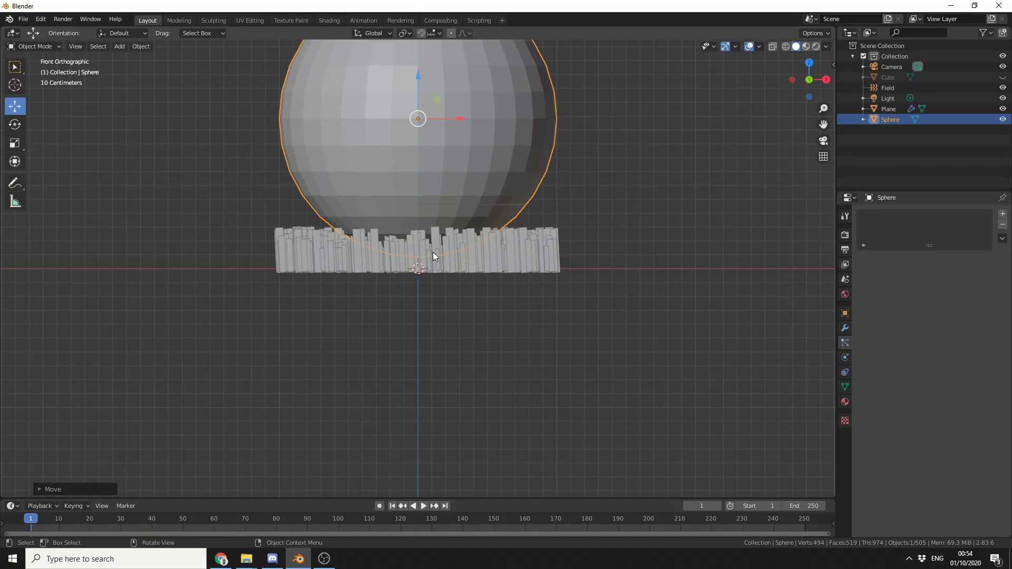
# - Slide the sphere sideways along X and, with Auto Keying on, key its frame-1 position
pyautogui.moveTo(453, 124); pyautogui.dragTo(751, 111)
pyautogui.click(380, 506)
pyautogui.moveTo(497, 369); pyautogui.dragTo(549, 390, button='middle')
pyautogui.moveTo(731, 104); pyautogui.dragTo(733, 108)
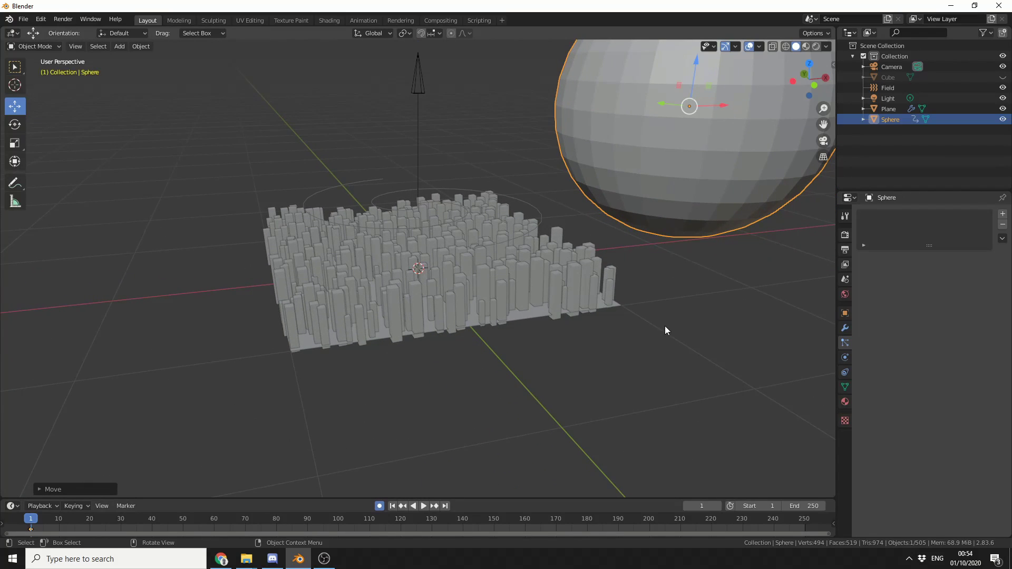
pyautogui.scroll(-1, 665, 327)
# - At frame 130, move the sphere across to the far side of the pillars, then show its Physics properties
pyautogui.click(431, 520)
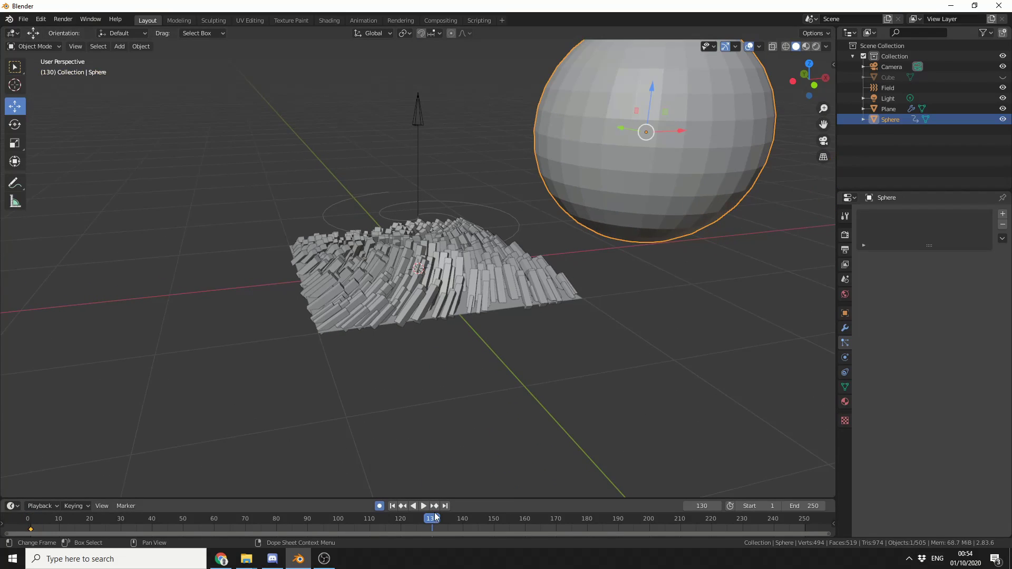
pyautogui.press('g')
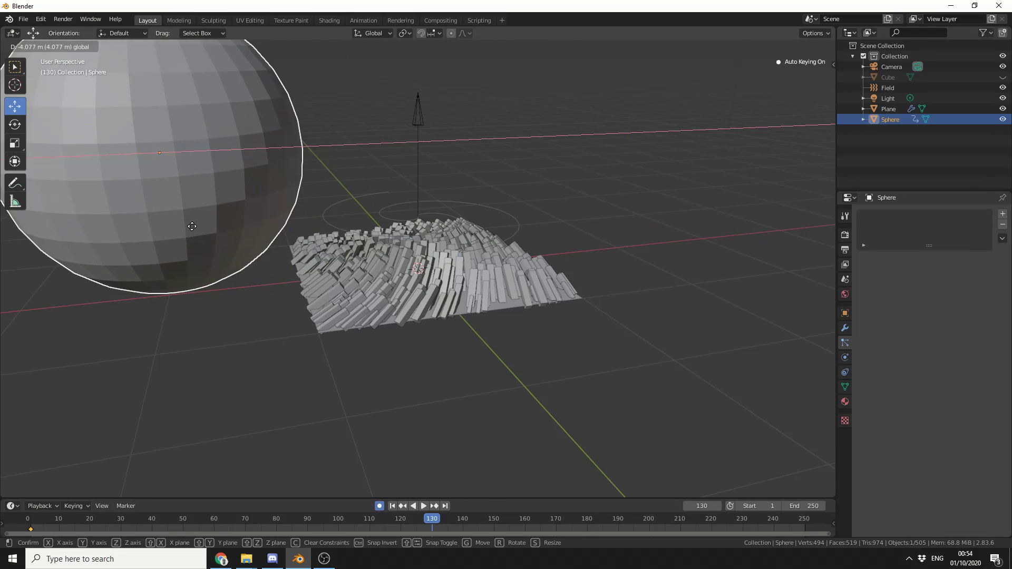
pyautogui.click(137, 158)
pyautogui.moveTo(645, 334); pyautogui.dragTo(427, 325, button='middle')
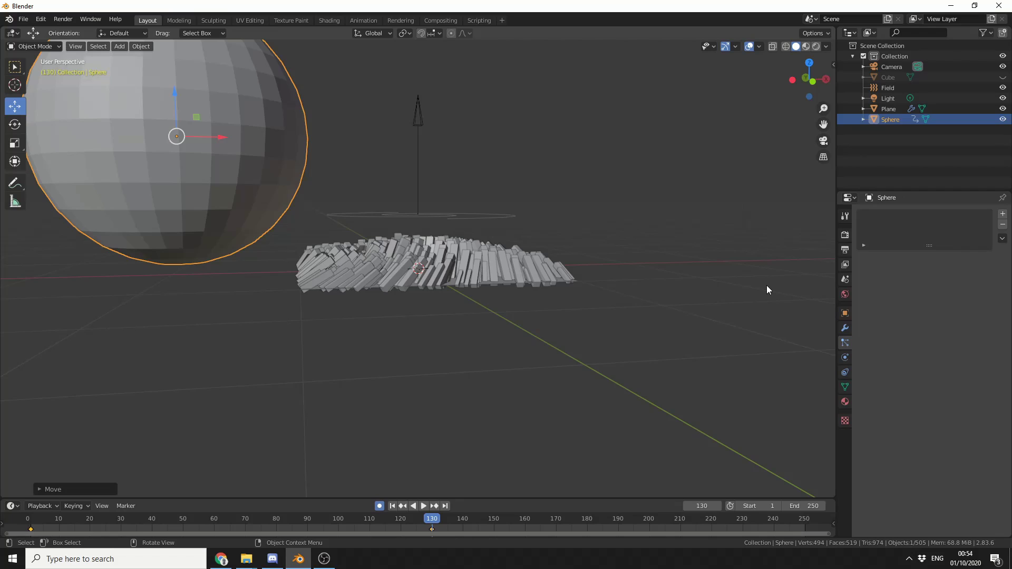
pyautogui.click(845, 359)
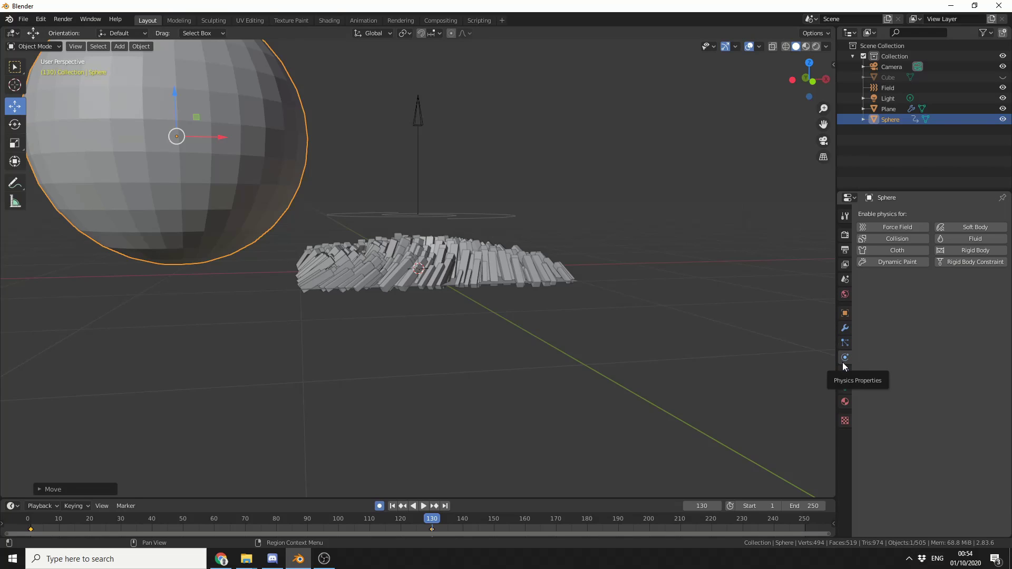
# - Enable Collision physics on the sphere, then play from frame 1 to watch it flatten the pillars
pyautogui.click(891, 240)
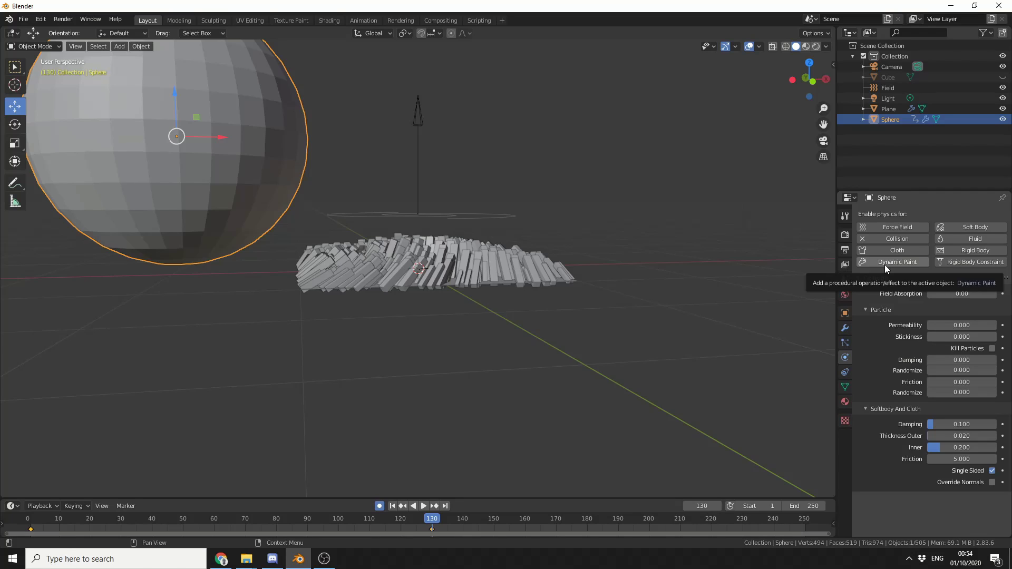
pyautogui.click(393, 506)
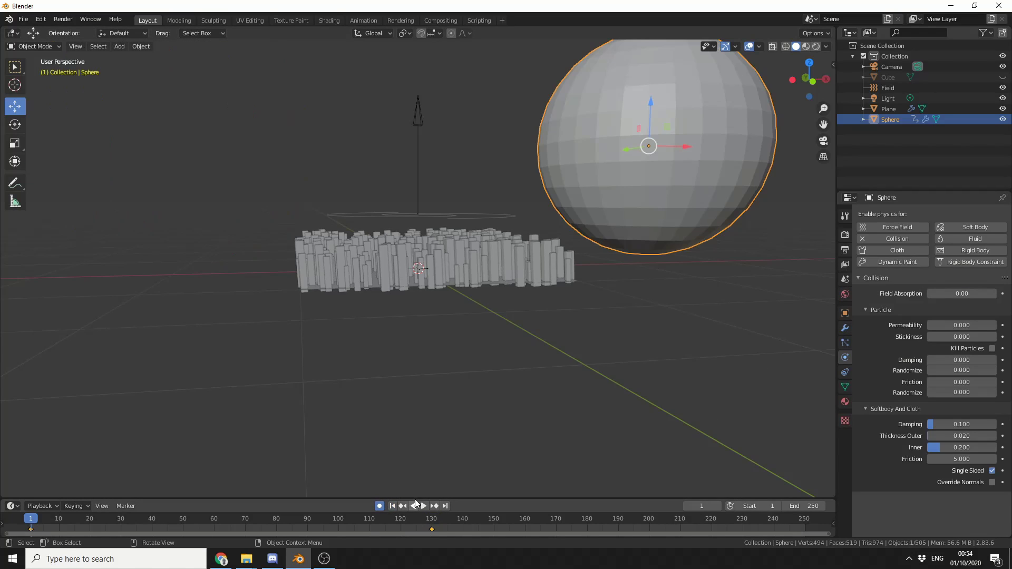
pyautogui.click(427, 507)
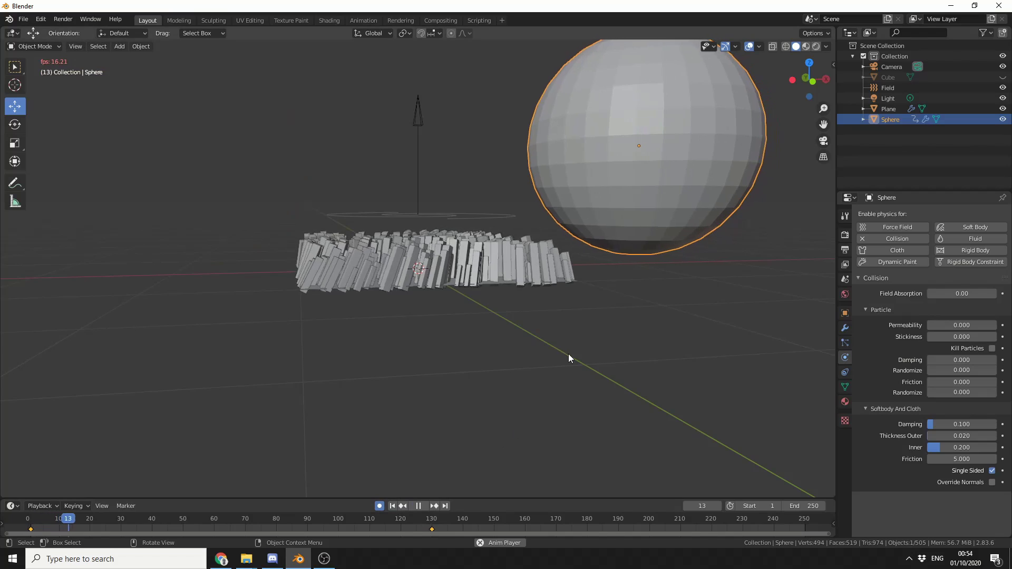
pyautogui.moveTo(568, 353); pyautogui.dragTo(614, 398, button='middle')
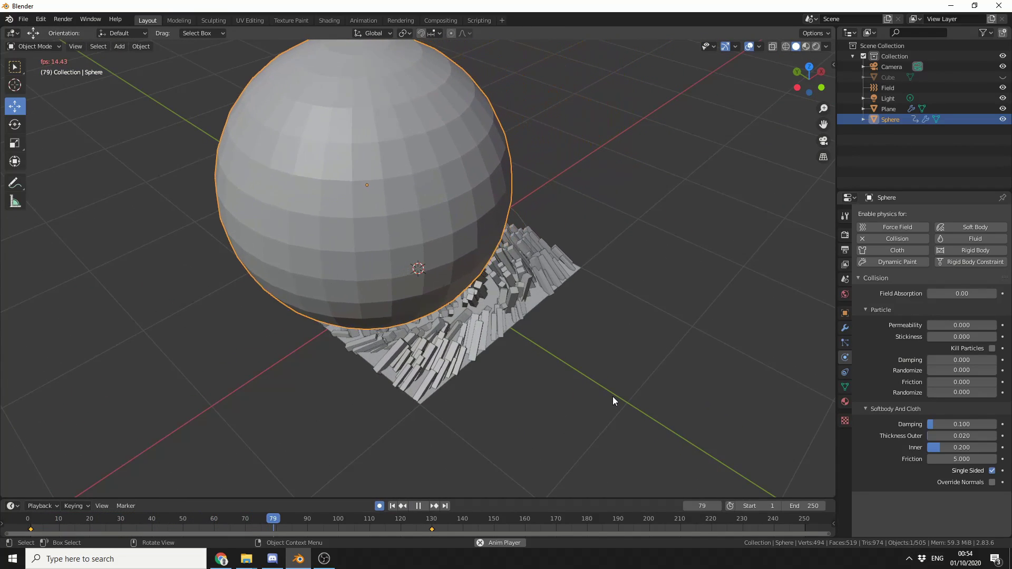
pyautogui.moveTo(613, 396); pyautogui.dragTo(543, 403, button='middle')
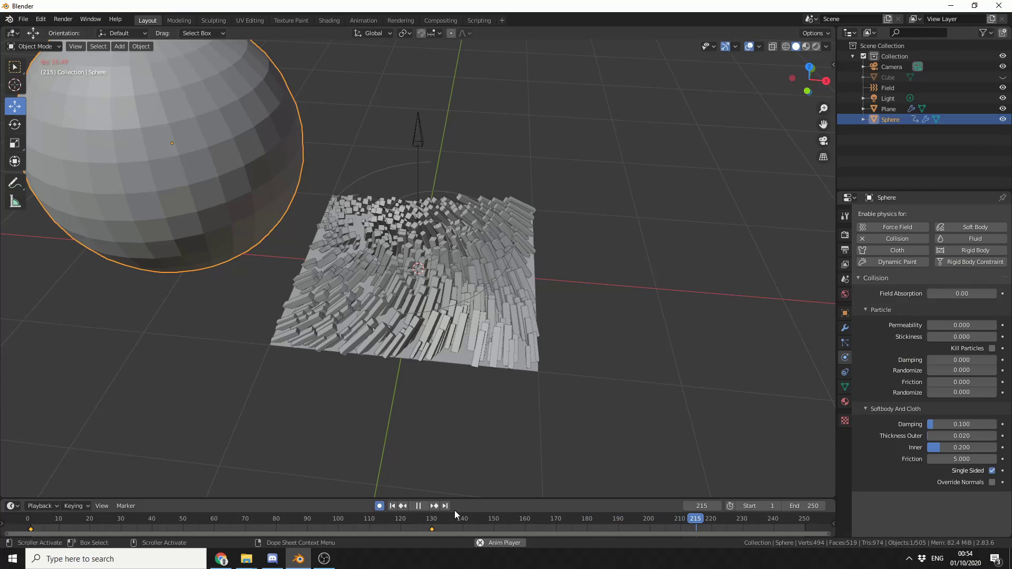
pyautogui.click(418, 507)
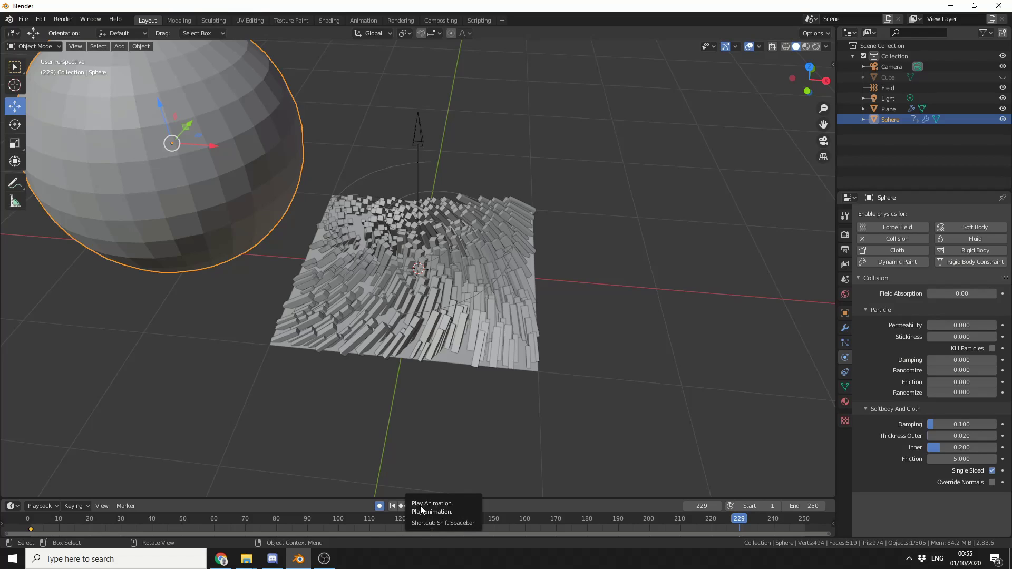
# - Select the Plane and bake its hair particle cache for frames 1–250
pyautogui.click(514, 345)
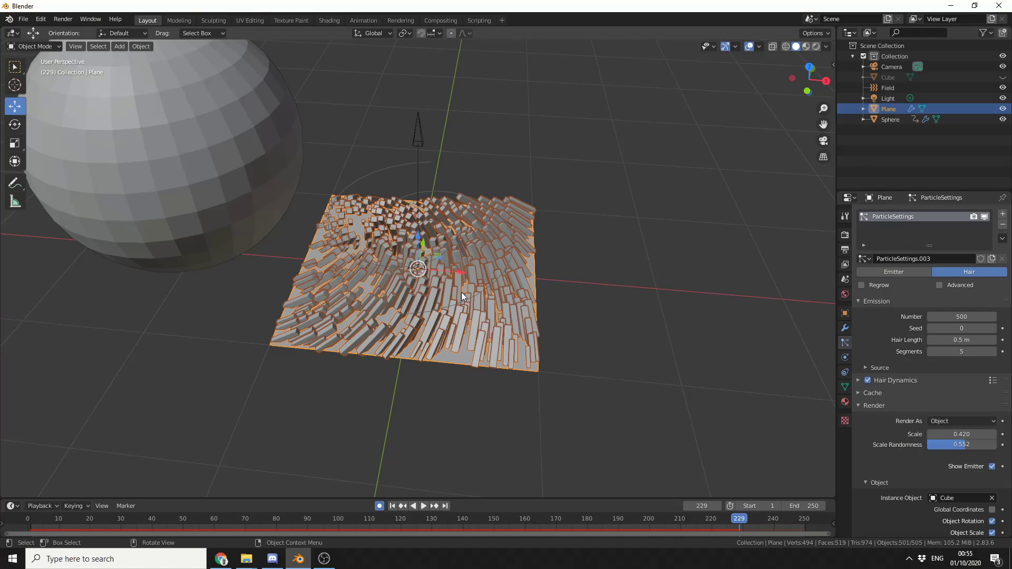
pyautogui.scroll(-5, 882, 264)
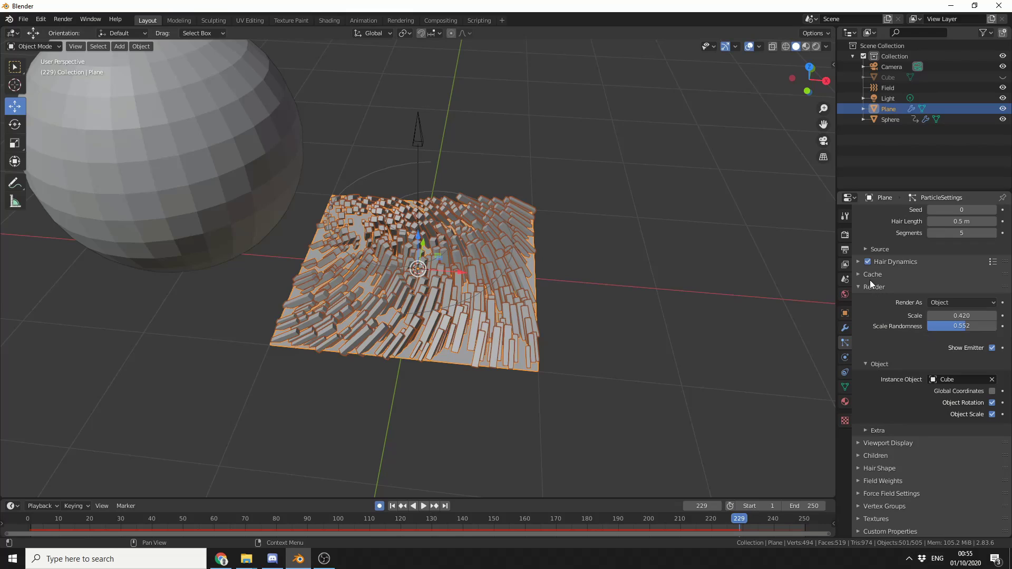
pyautogui.click(873, 274)
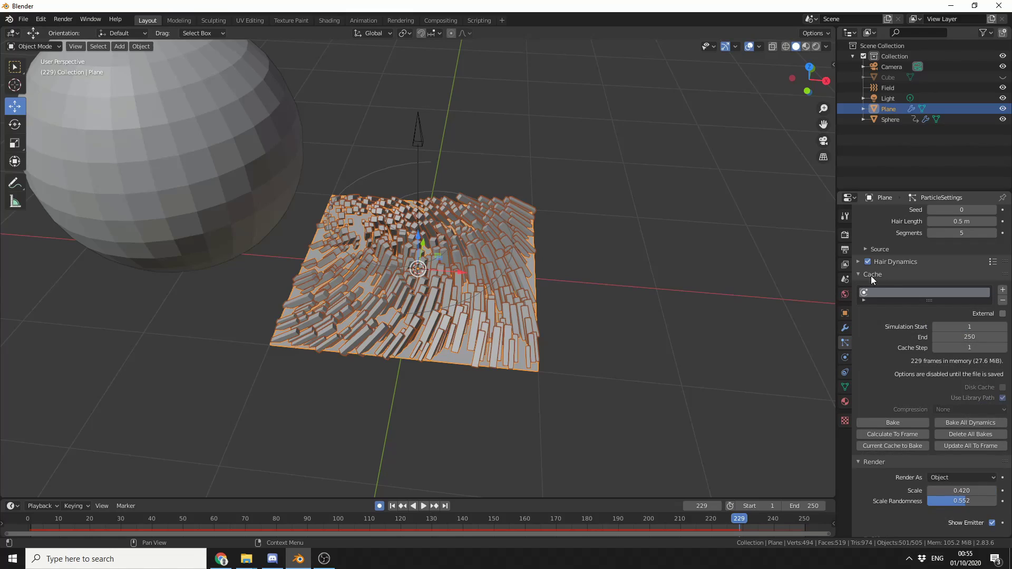
pyautogui.click(910, 424)
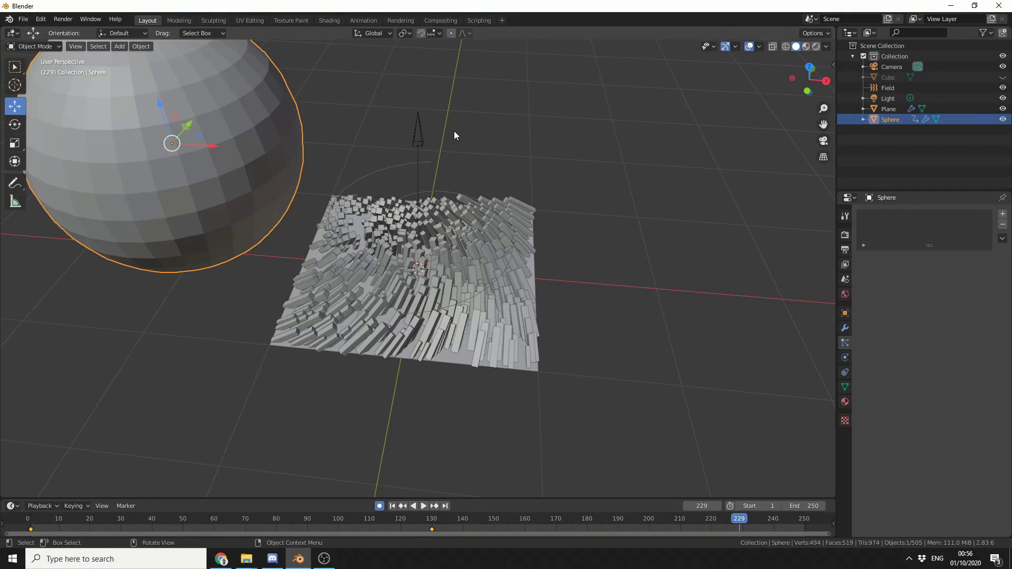
# - Disable the Sphere for rendering and in the viewport using the Outliner restriction toggles
pyautogui.click(988, 34)
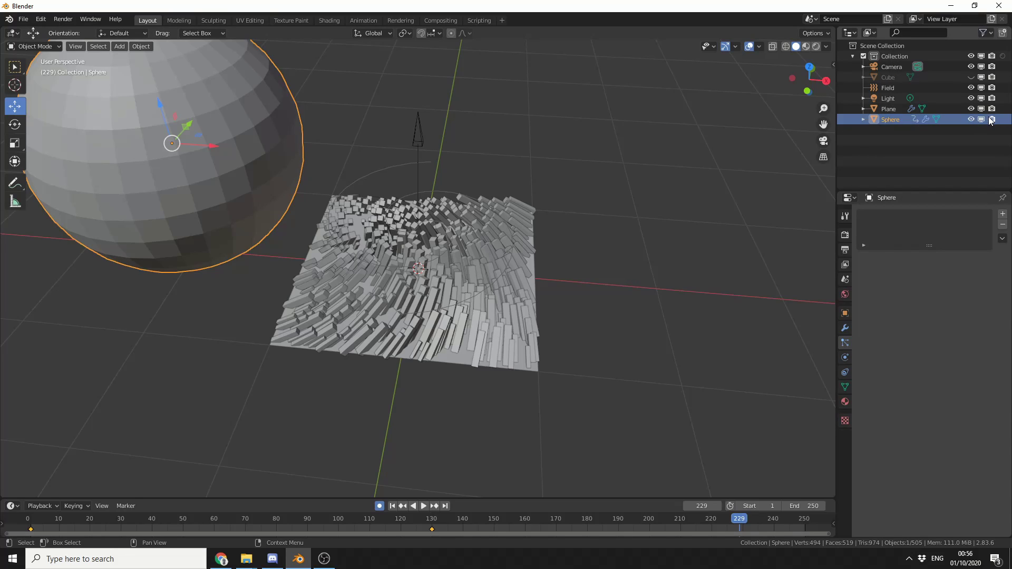
pyautogui.click(991, 121)
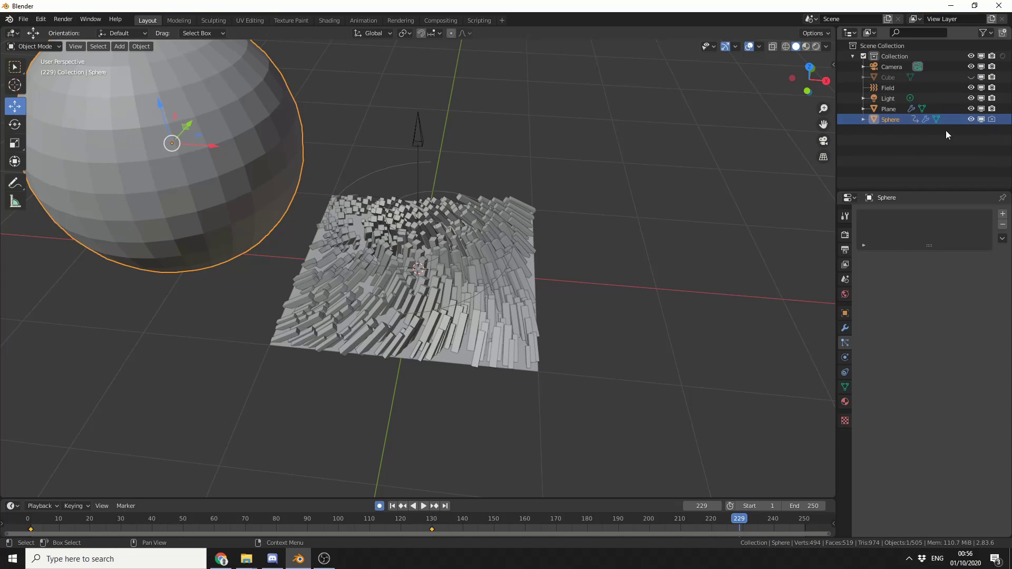
pyautogui.click(982, 119)
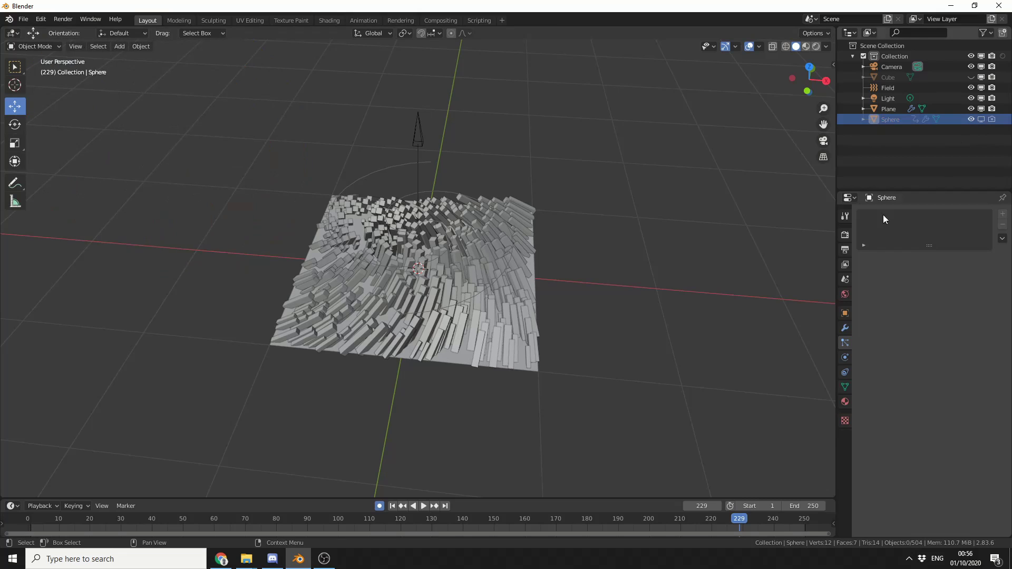
# - Replay the baked animation from frame 1, zoomed in on the plane
pyautogui.click(392, 507)
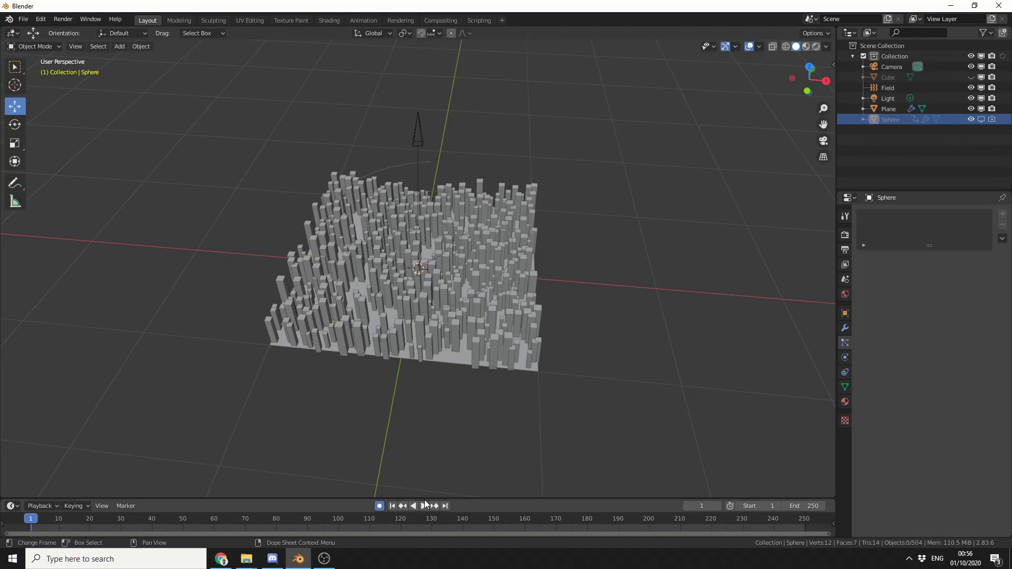
pyautogui.click(423, 506)
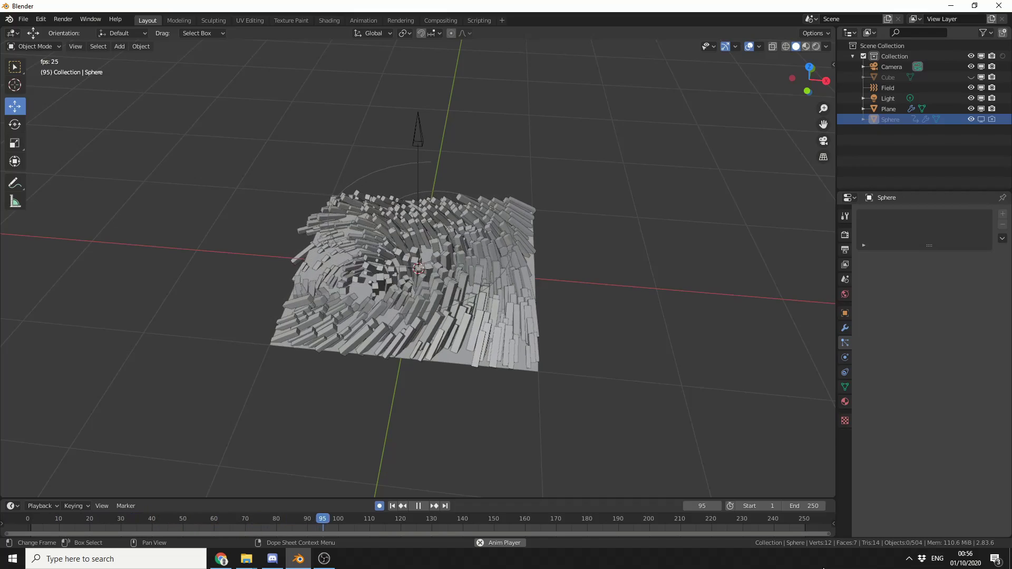
pyautogui.scroll(4, 640, 451)
pyautogui.scroll(3, 682, 450)
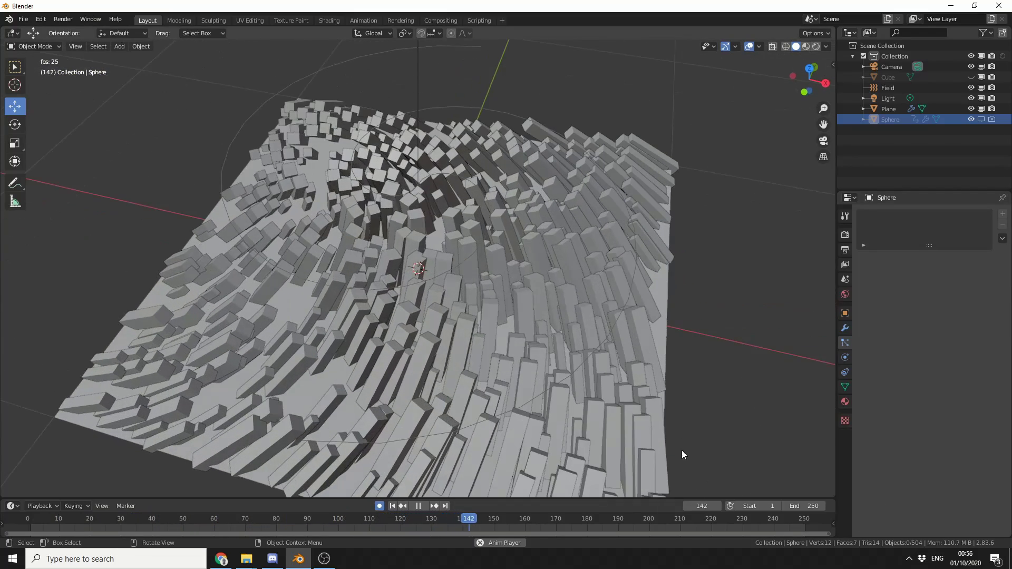